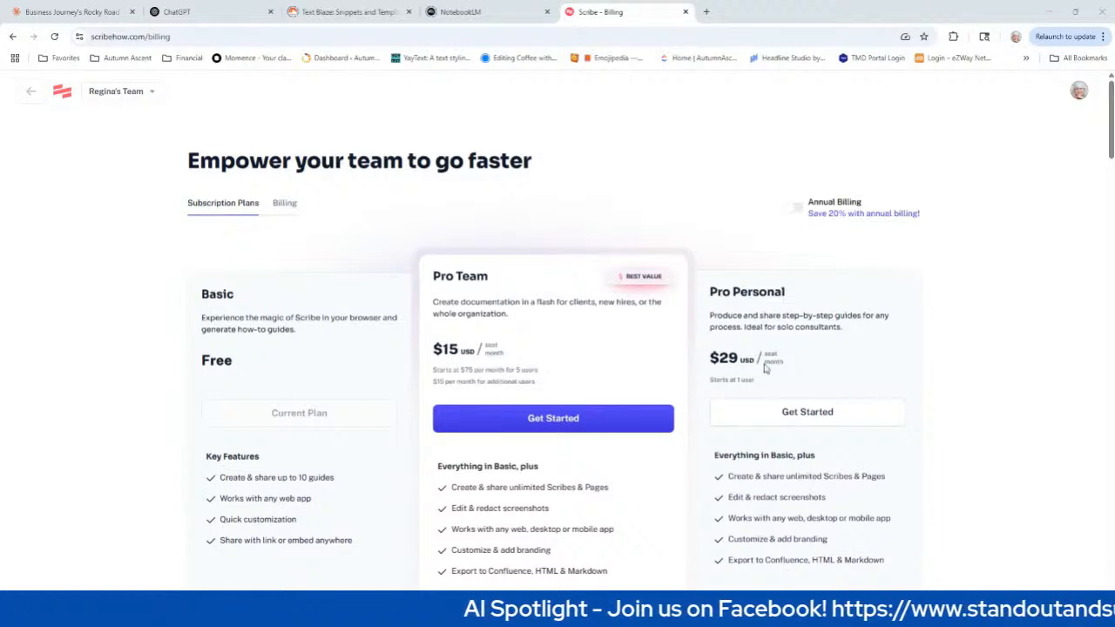
Show the subscription plan prices with annual billing and return to the Scribe workspace home
{"action": "left_click", "coordinate": [800, 212]}
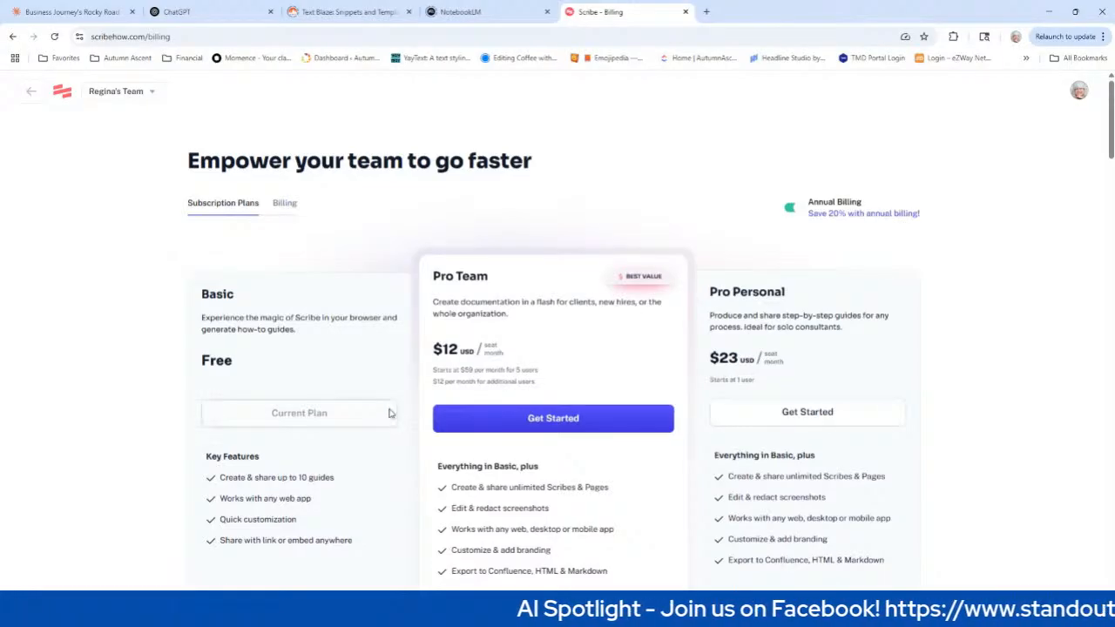
{"action": "left_click", "coordinate": [30, 91]}
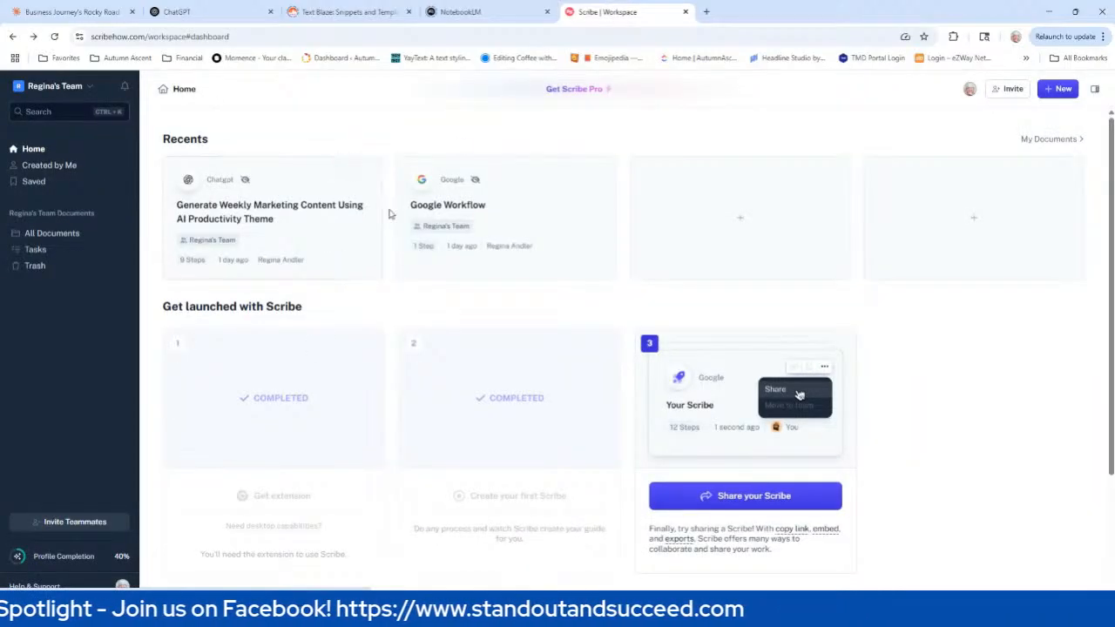
{"action": "left_click", "coordinate": [196, 11]}
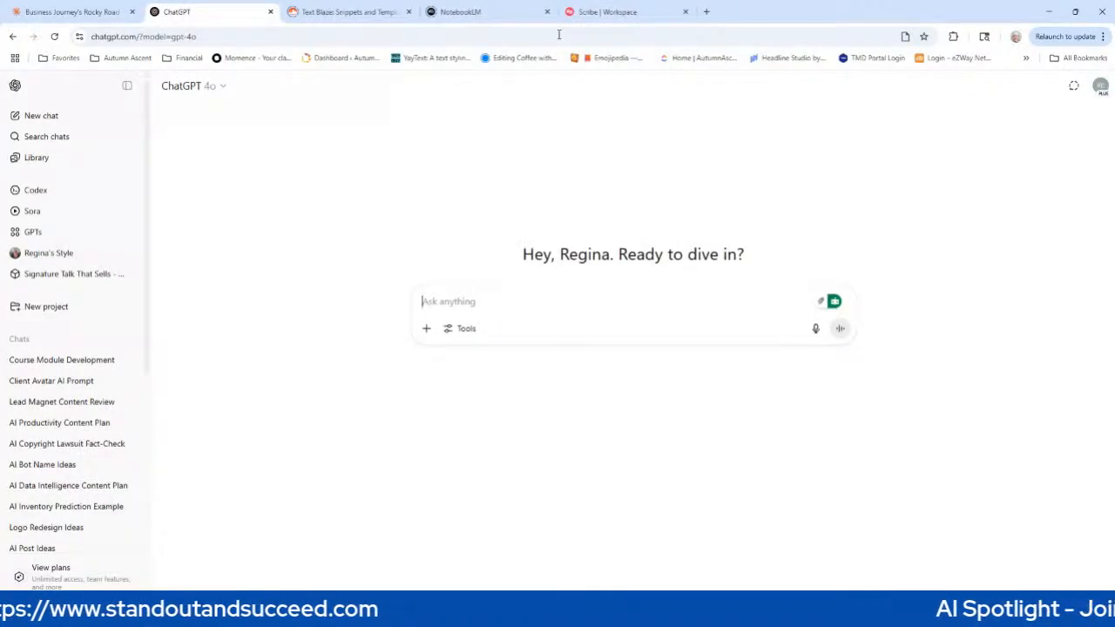
{"action": "left_click", "coordinate": [596, 13]}
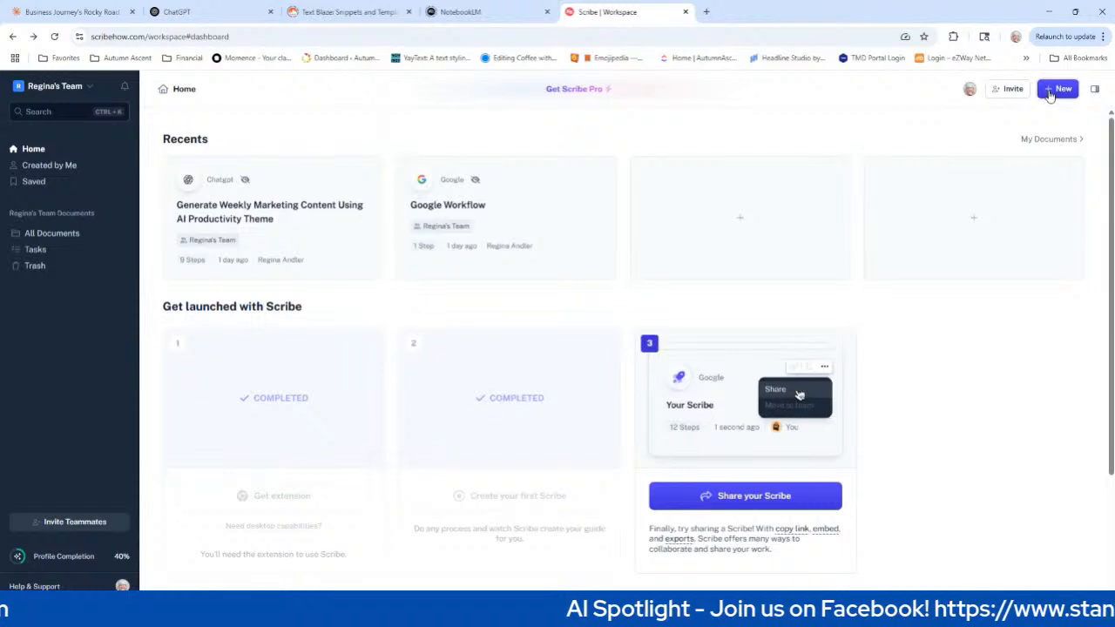
Start a new browser capture in Scribe on the already open ChatGPT tab
{"action": "left_click", "coordinate": [1054, 90]}
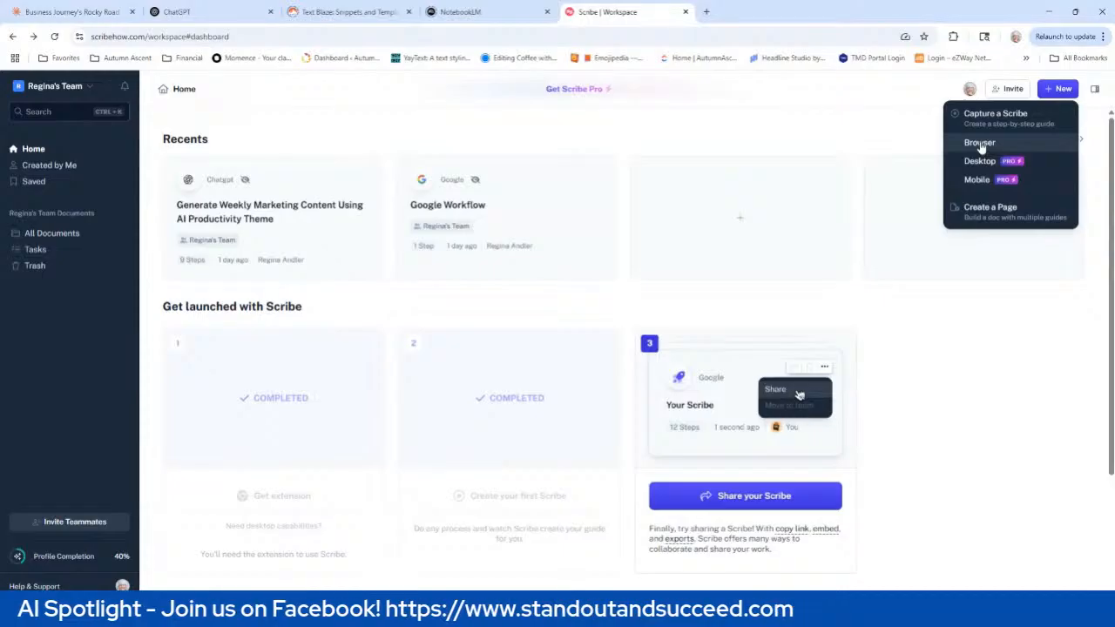
{"action": "left_click", "coordinate": [980, 143]}
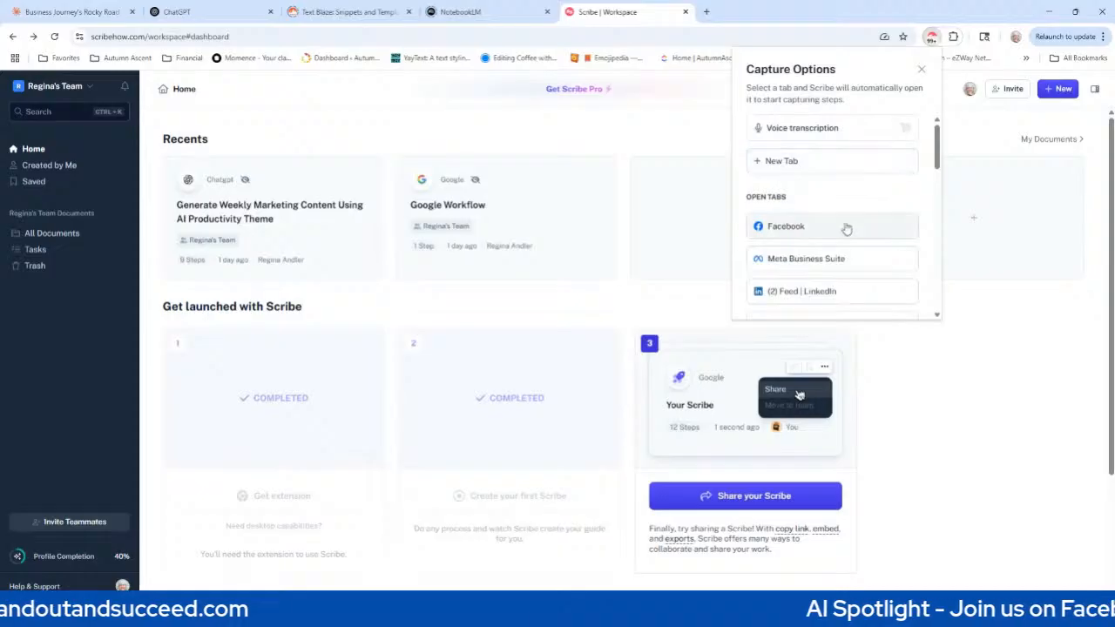
{"action": "scroll", "coordinate": [803, 217], "scroll_direction": "down", "scroll_amount": 1}
{"action": "scroll", "coordinate": [791, 214], "scroll_direction": "down", "scroll_amount": 5}
{"action": "scroll", "coordinate": [791, 217], "scroll_direction": "down", "scroll_amount": 4}
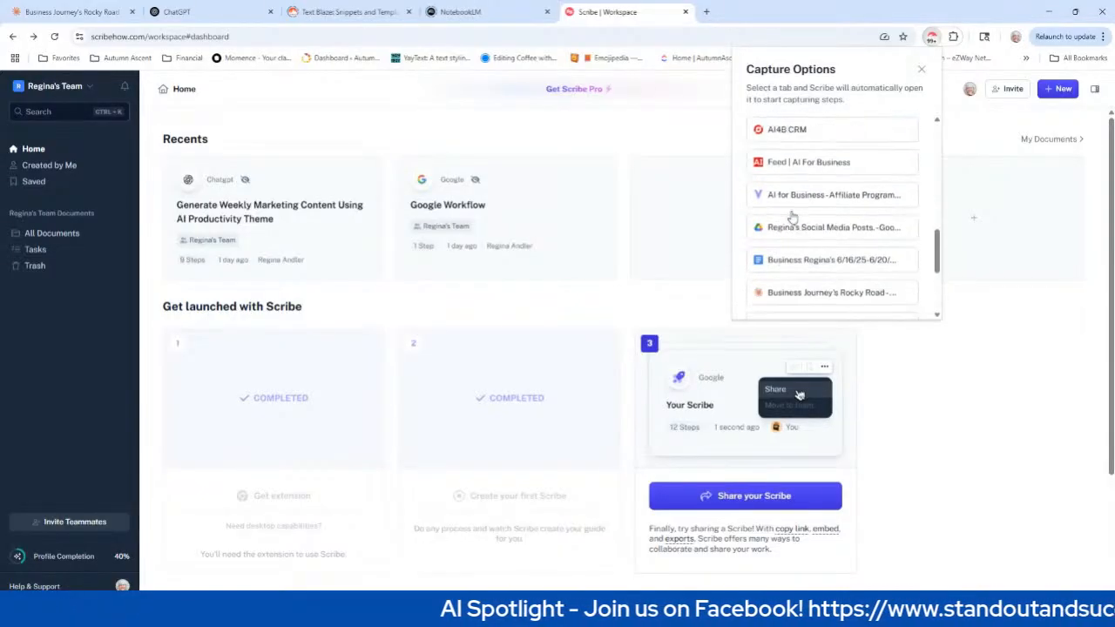
{"action": "left_click", "coordinate": [781, 173]}
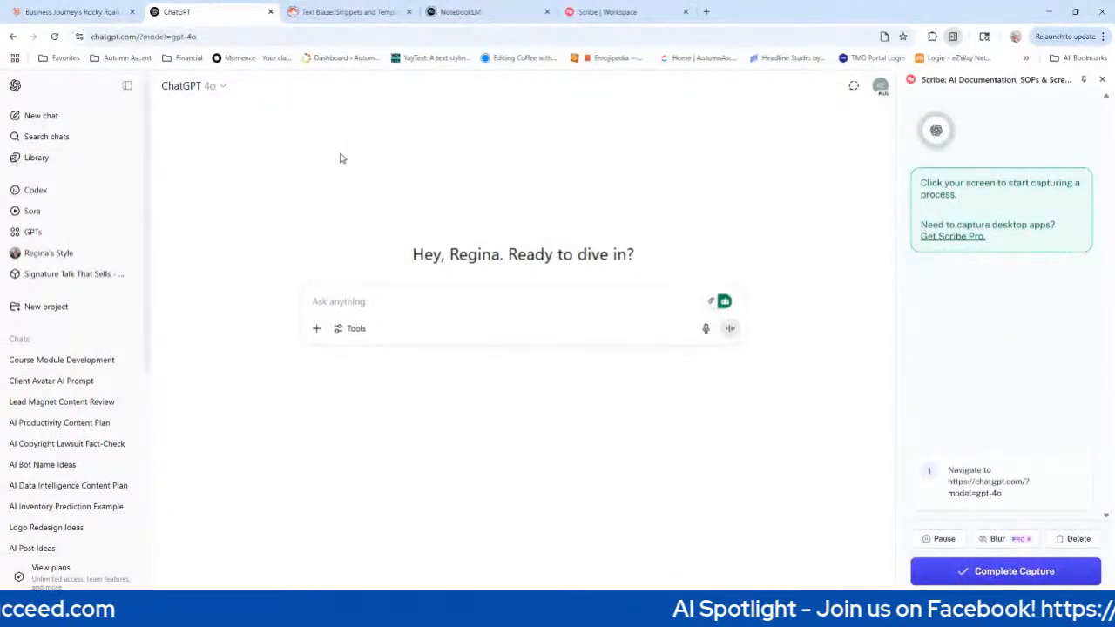
Write the ChatGPT prompt "Please create 5 social media posts with the theme of "AI Productivity" to be shared in a Facebook group."
{"action": "type", "text": "Please "}
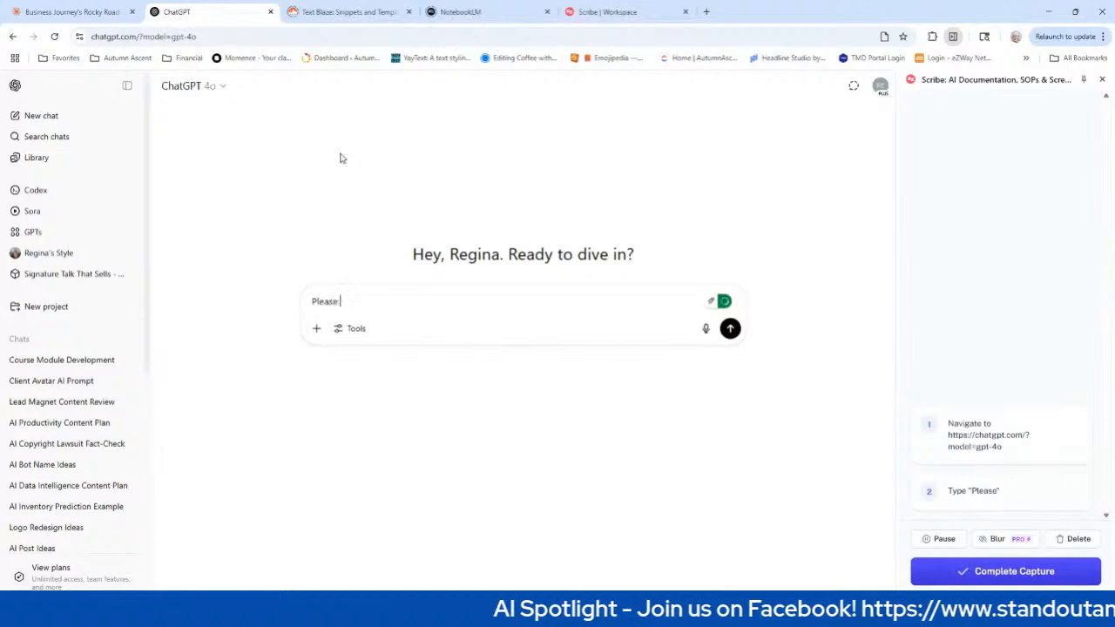
{"action": "type", "text": "create "}
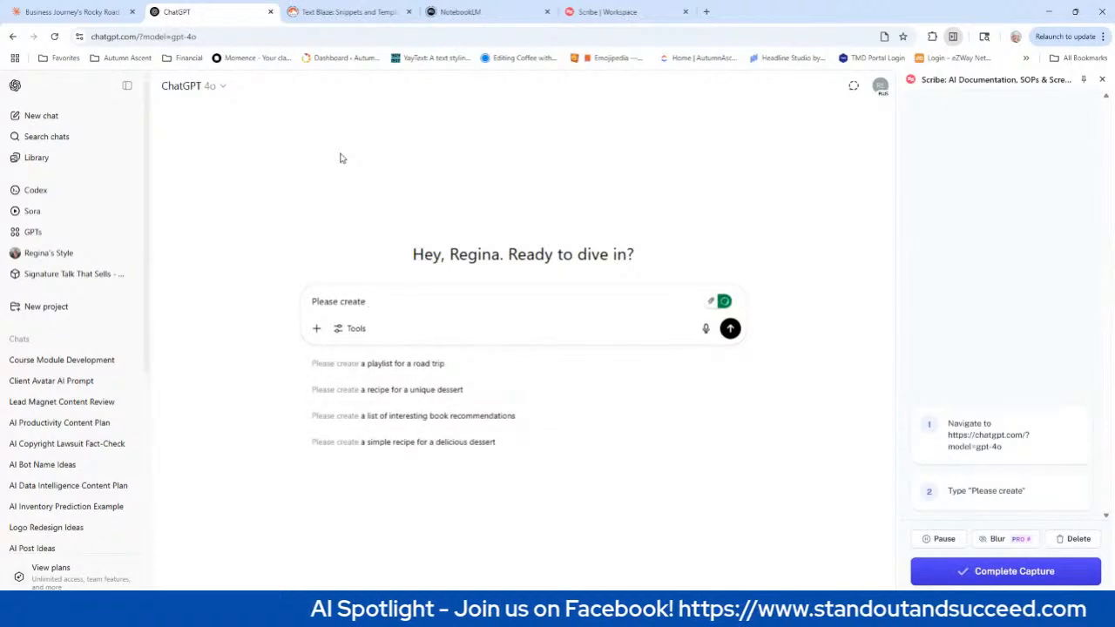
{"action": "type", "text": "5 social me"}
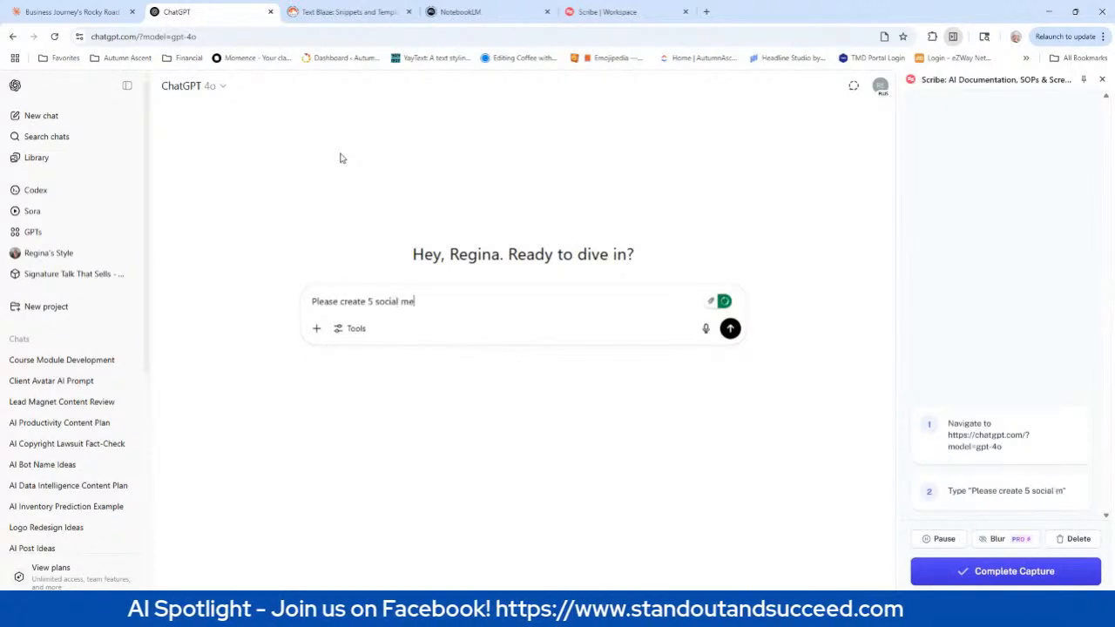
{"action": "type", "text": "dai"}
{"action": "key", "text": "BackSpace"}
{"action": "type", "text": "ia posts "}
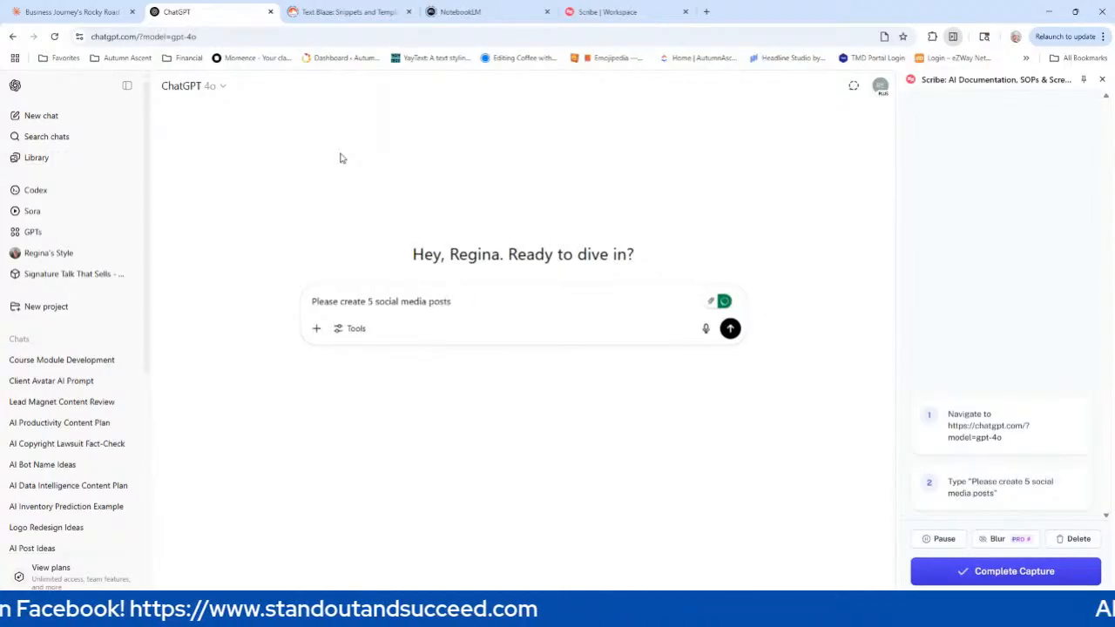
{"action": "type", "text": "wit"}
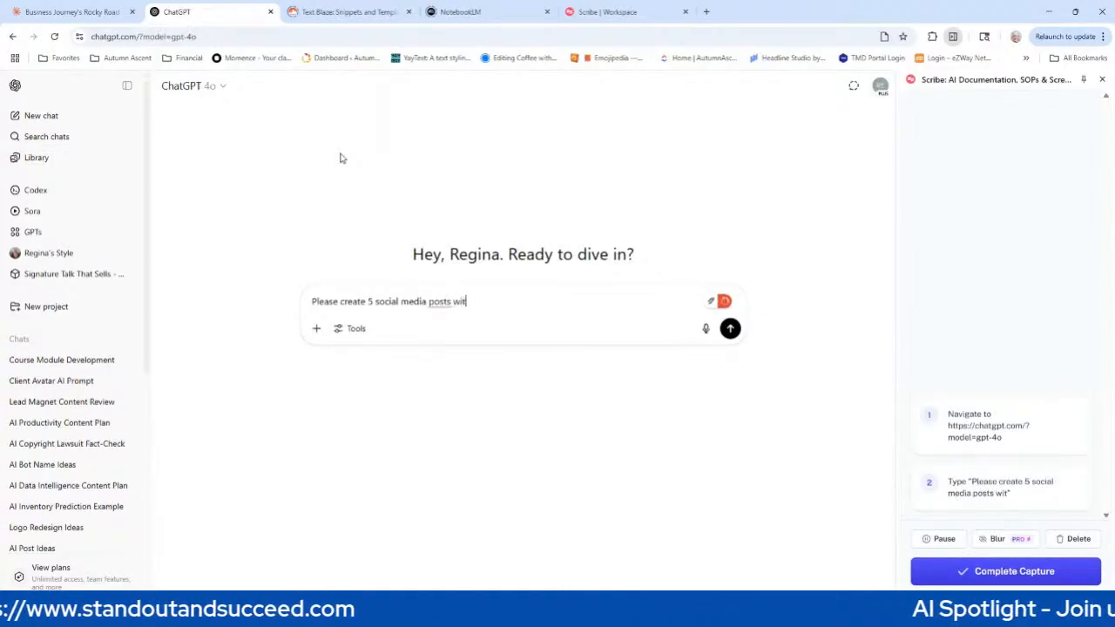
{"action": "type", "text": "h the theme o"}
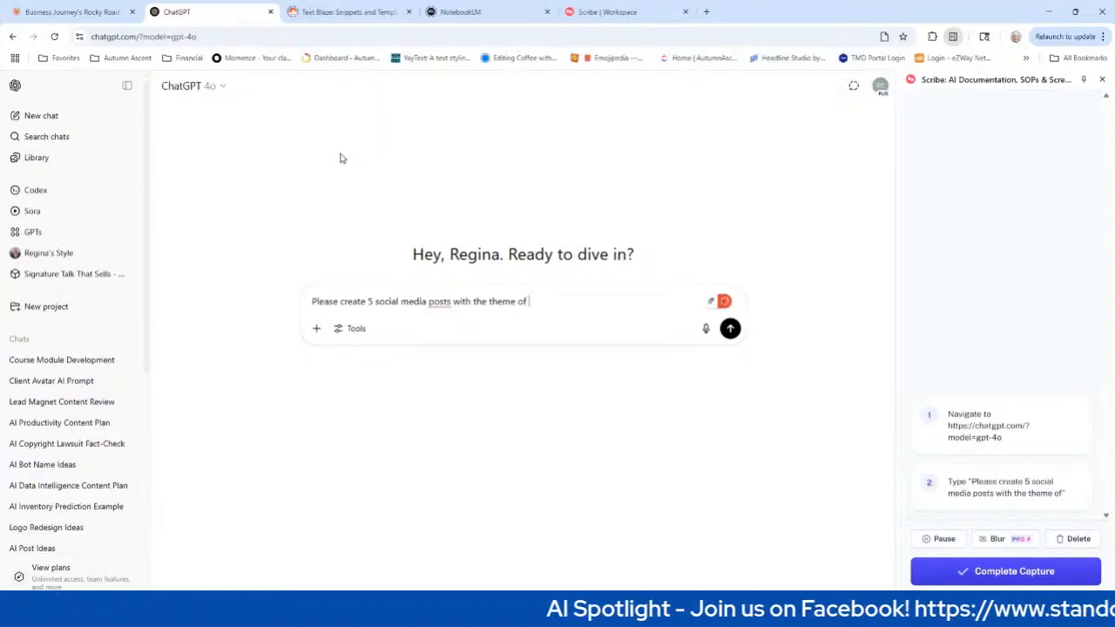
{"action": "type", "text": "f"}
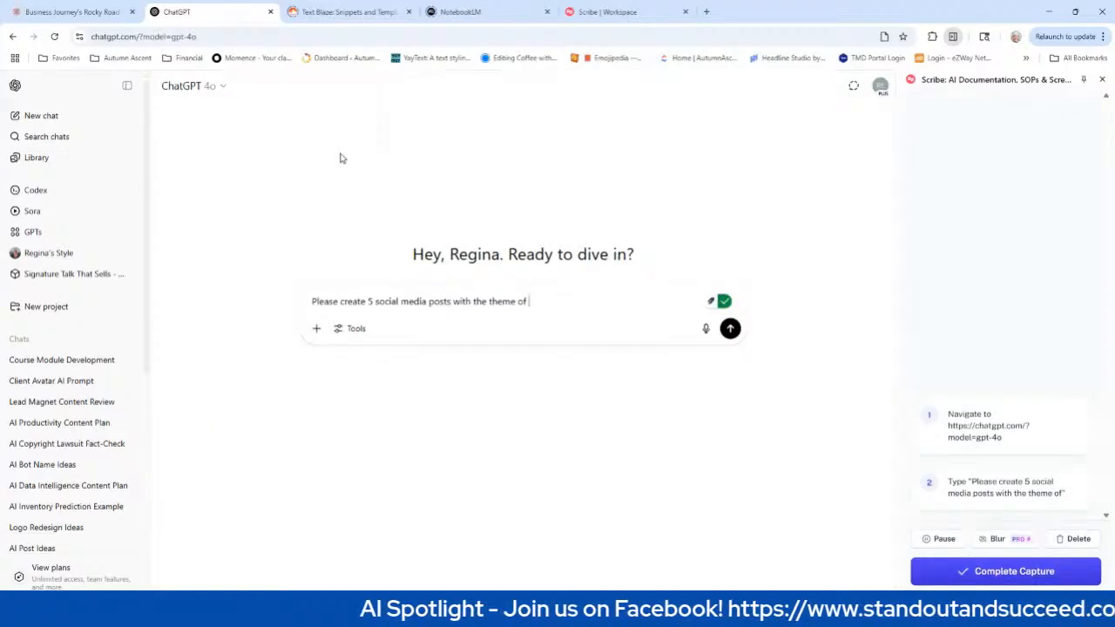
{"action": "type", "text": " \"AI"}
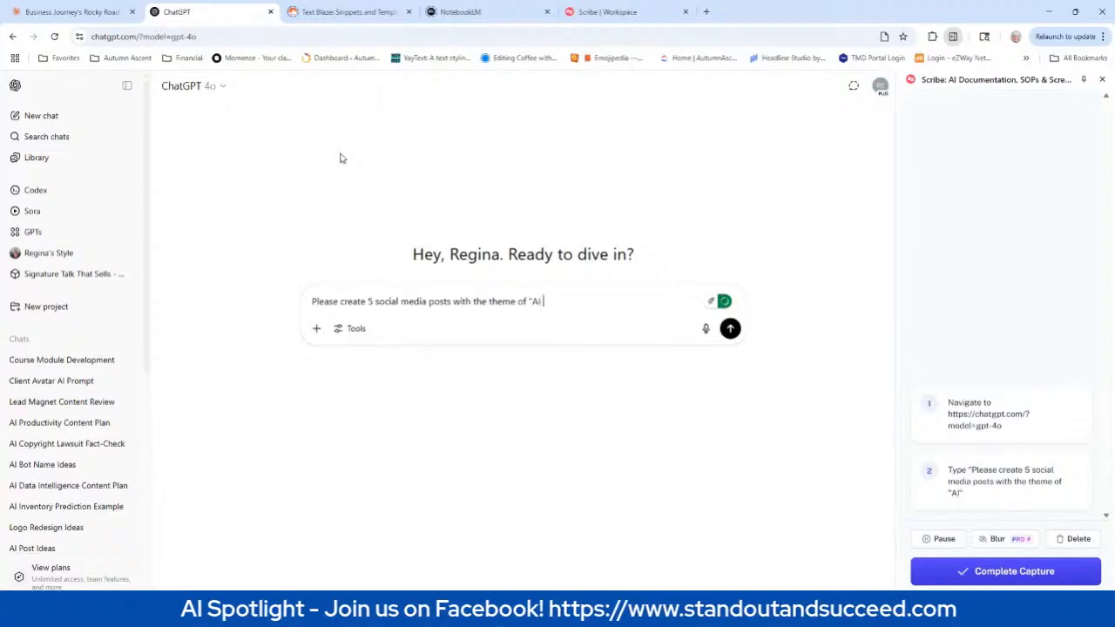
{"action": "type", "text": " Product"}
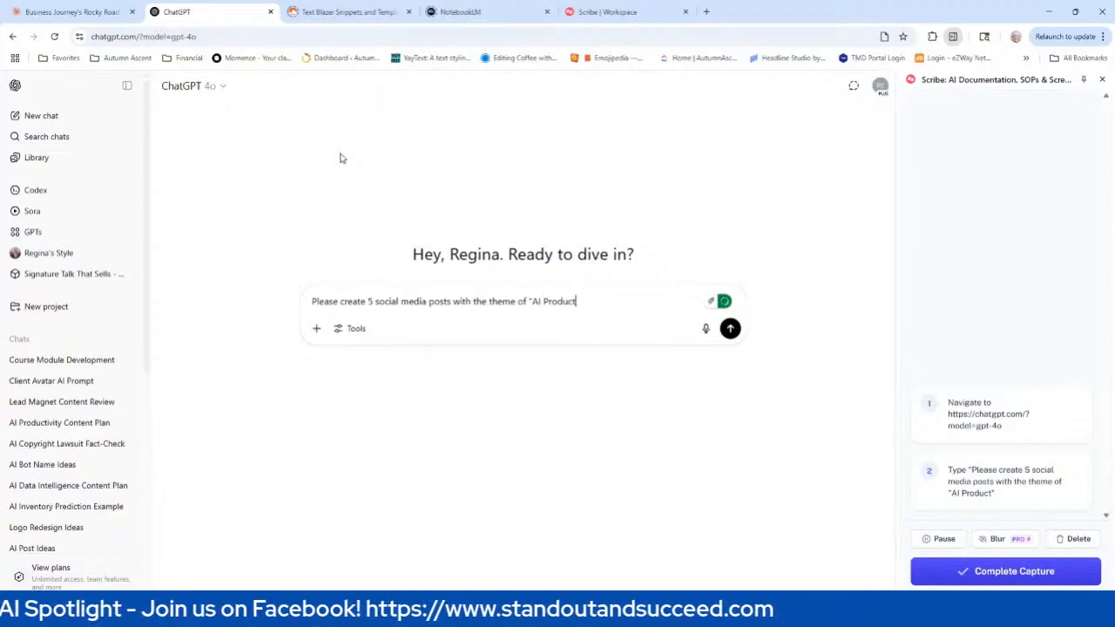
{"action": "type", "text": "ivity"}
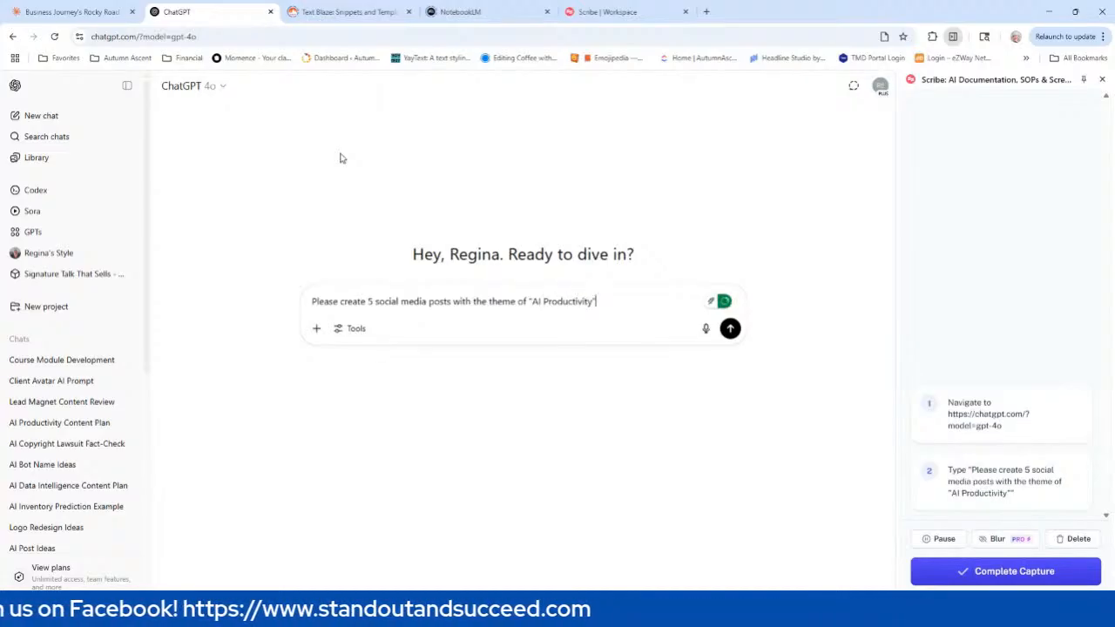
{"action": "type", "text": "\" to be "}
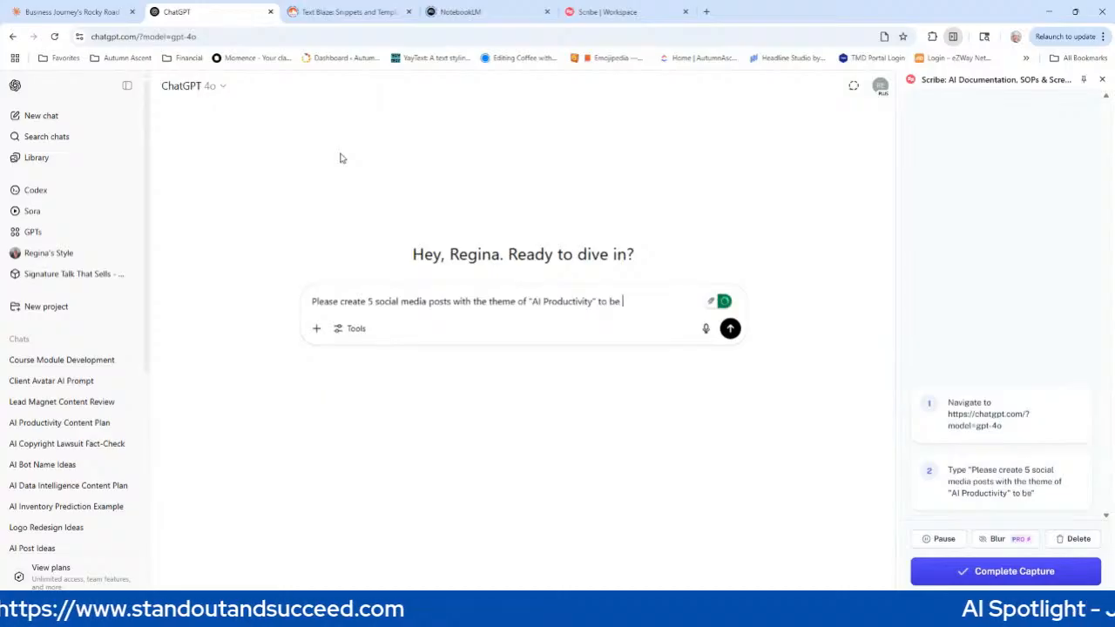
{"action": "type", "text": "shared in "}
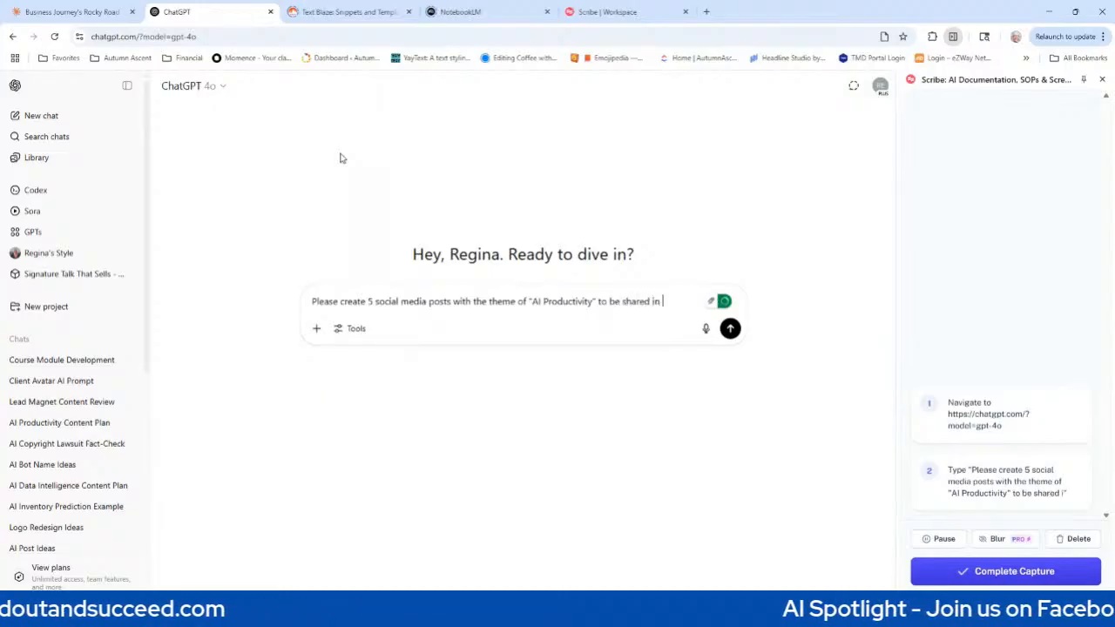
{"action": "type", "text": "a Facebook"}
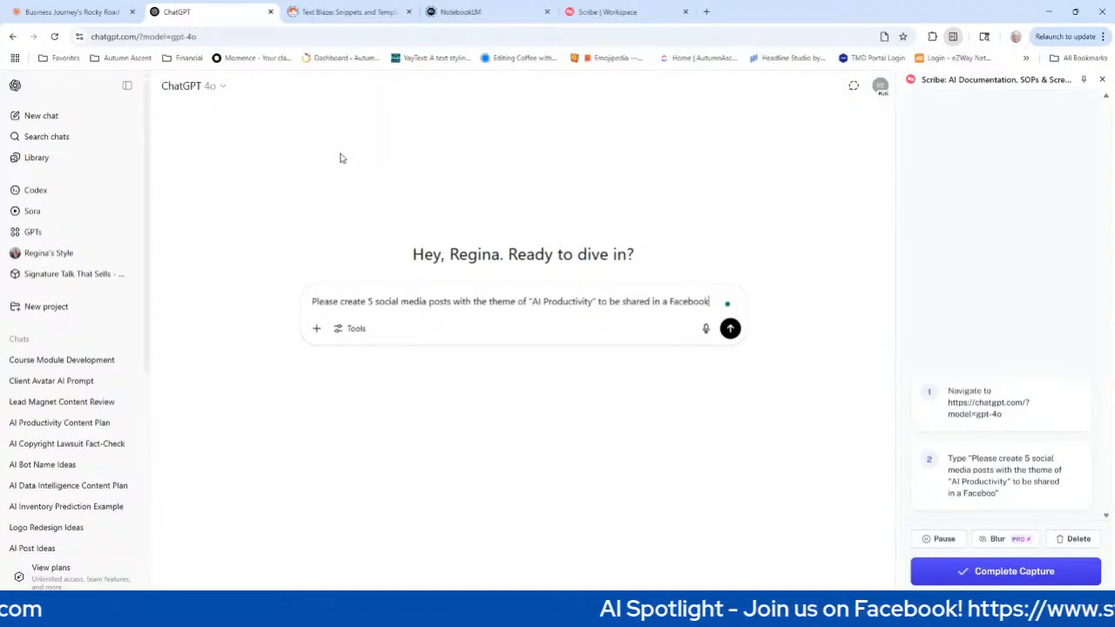
{"action": "type", "text": " group"}
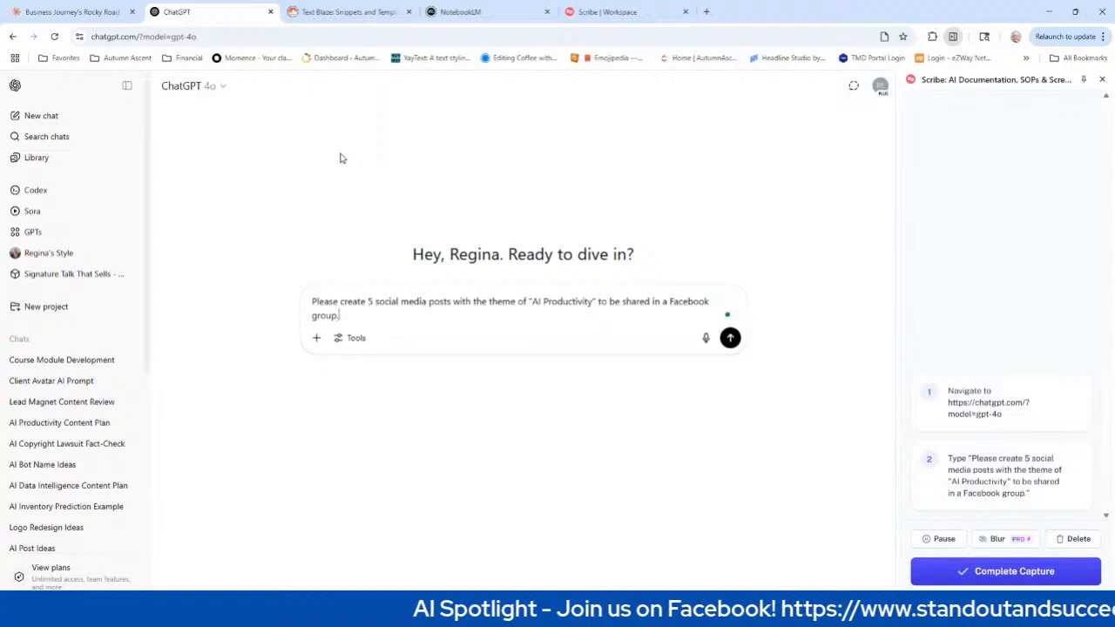
{"action": "type", "text": "."}
Add a second prompt line reading "The tone is casual friendly", correcting the misspelled "tine" to "tone"
{"action": "key", "text": "shift+Return"}
{"action": "type", "text": "The "}
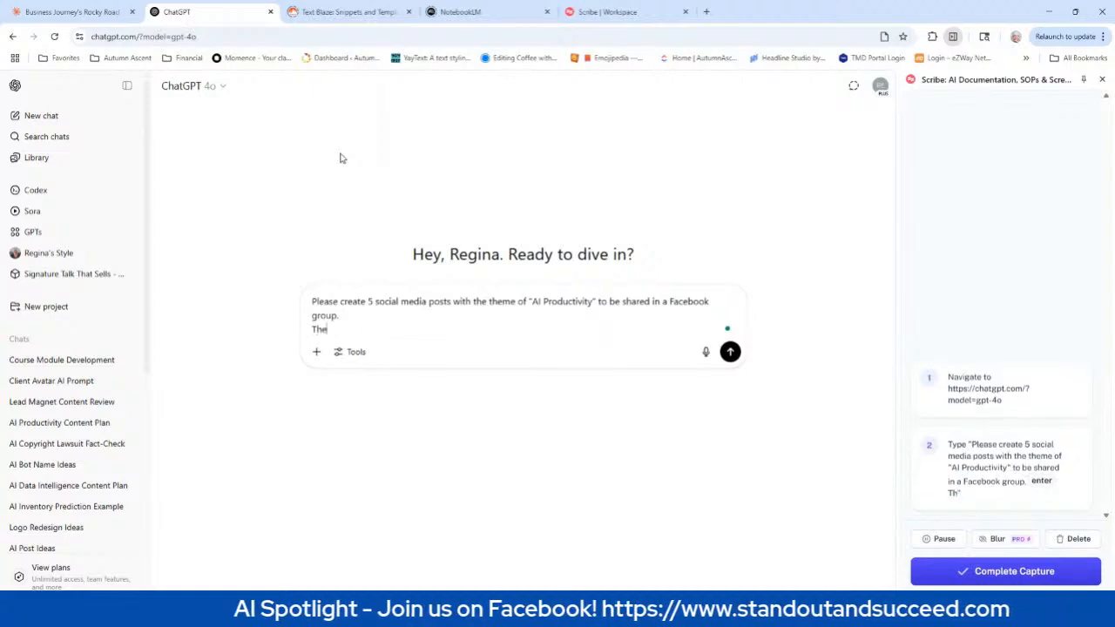
{"action": "type", "text": "tine"}
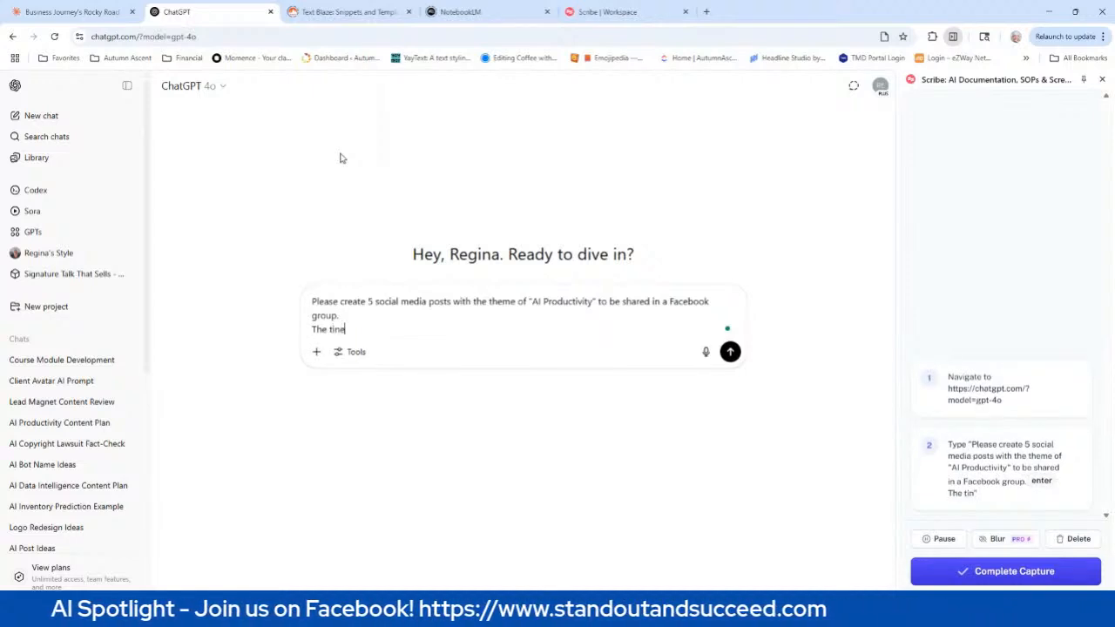
{"action": "type", "text": " is casu"}
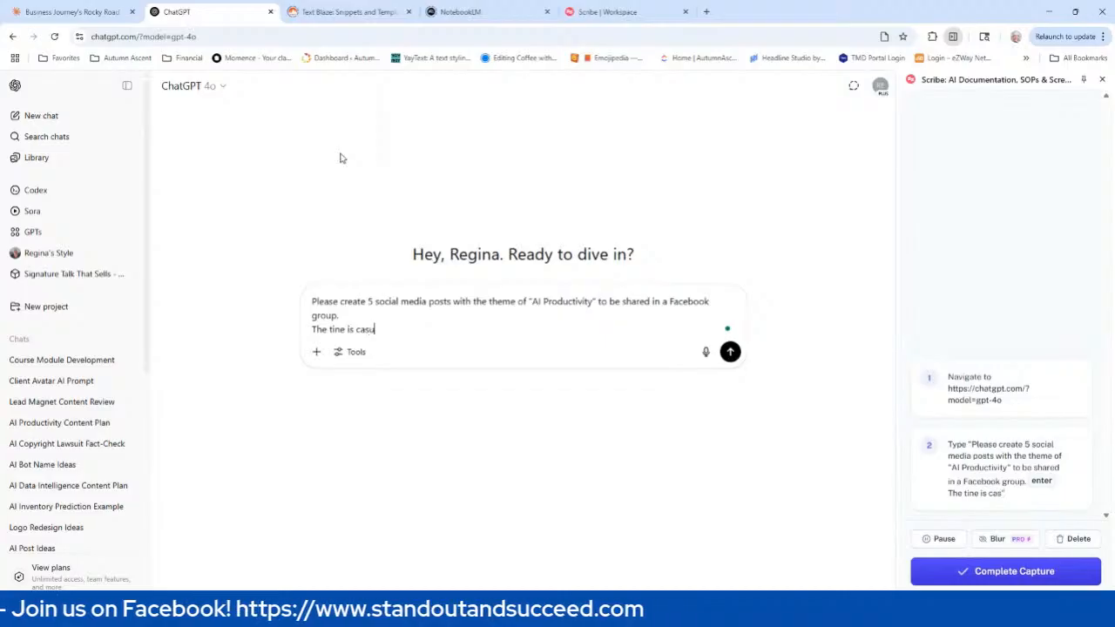
{"action": "type", "text": "al friendly"}
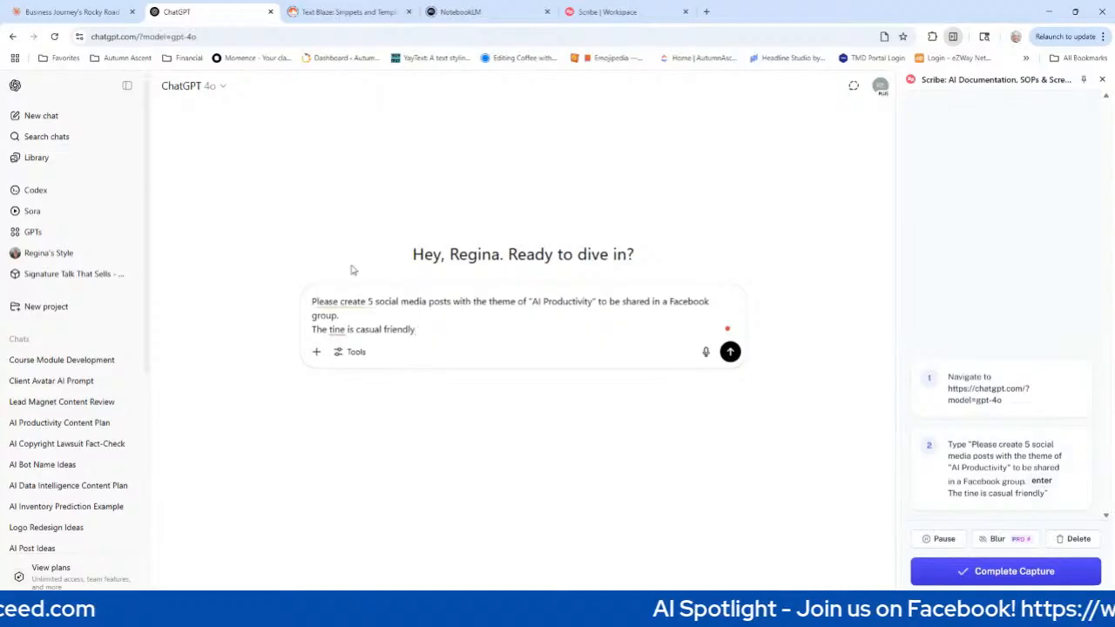
{"action": "right_click", "coordinate": [339, 332]}
{"action": "left_click", "coordinate": [426, 337]}
{"action": "left_click", "coordinate": [338, 363]}
{"action": "left_click", "coordinate": [426, 332]}
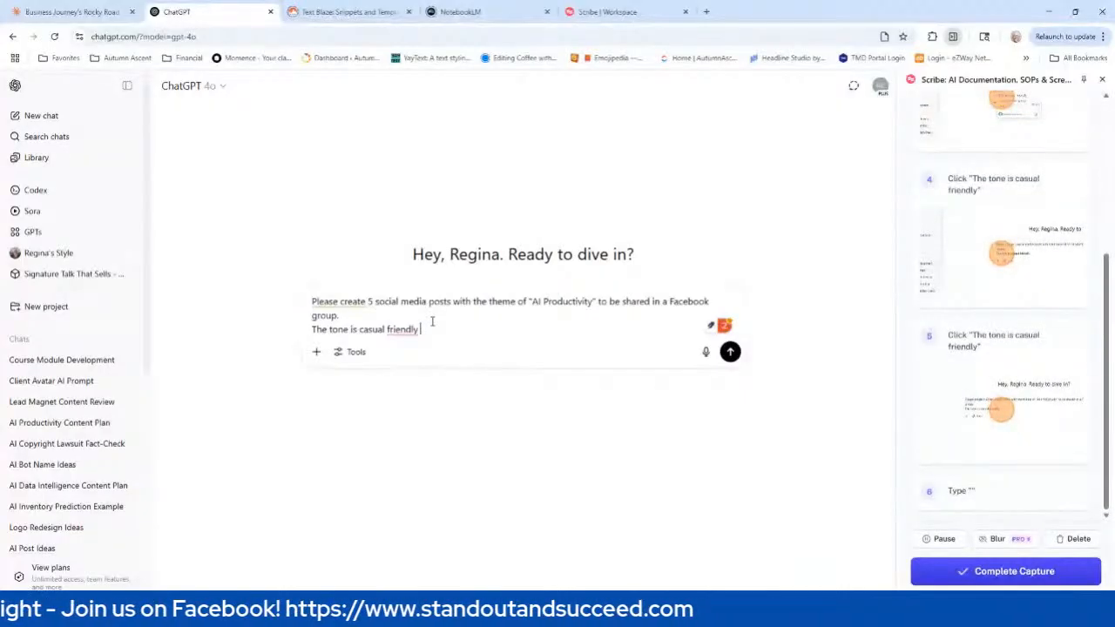
Finish the second line with "and the reading level is 5th grade." and submit the prompt
{"action": "type", "text": "and the reading level"}
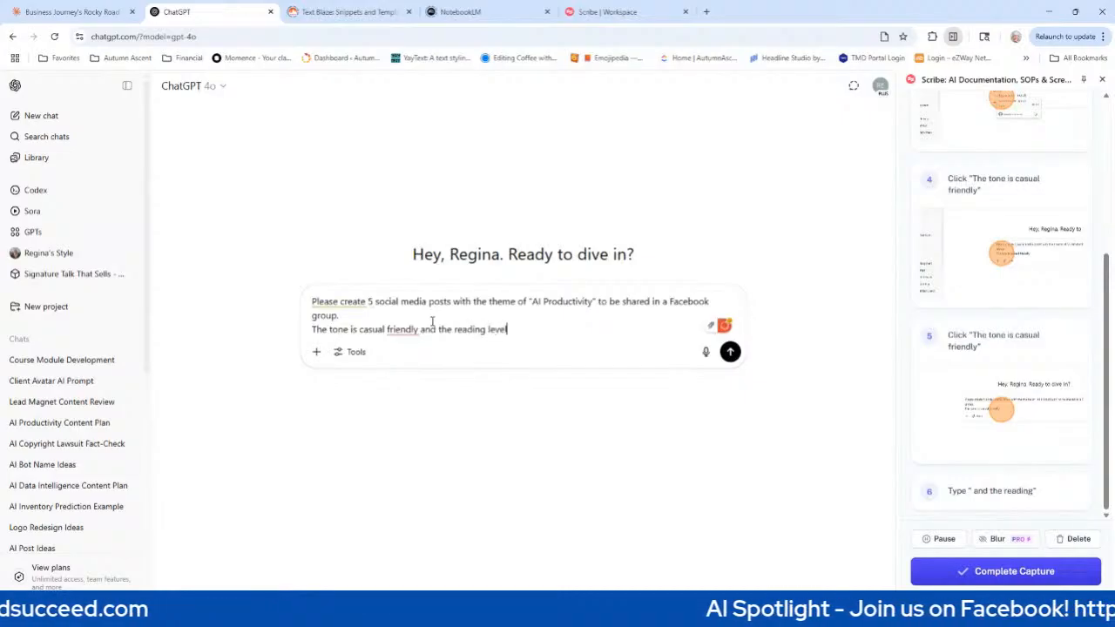
{"action": "type", "text": " is 5th grade."}
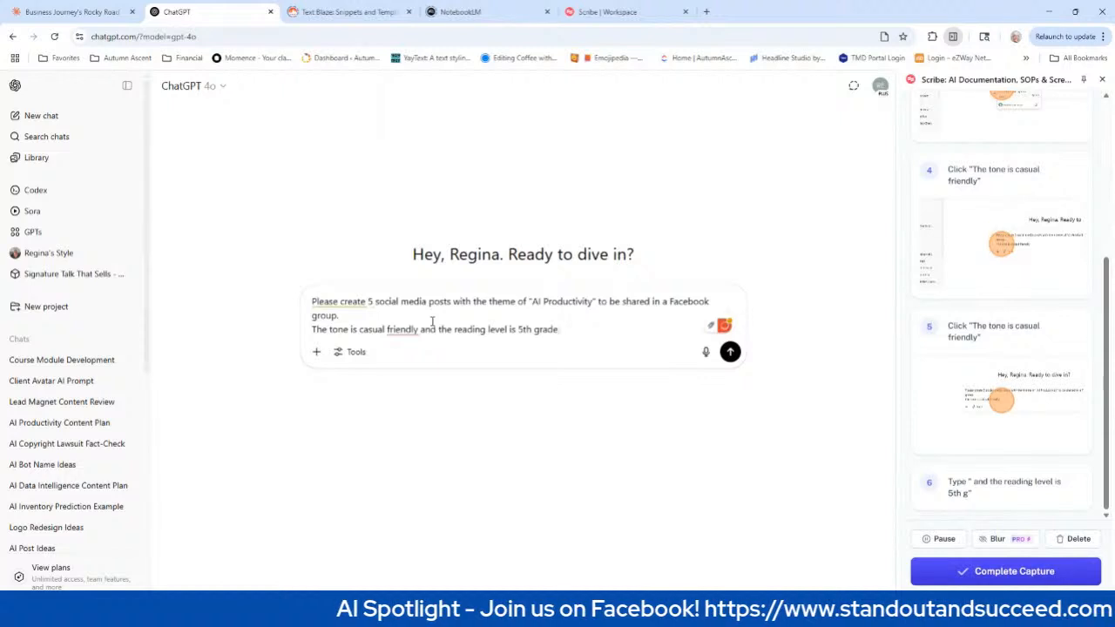
{"action": "key", "text": "BackSpace"}
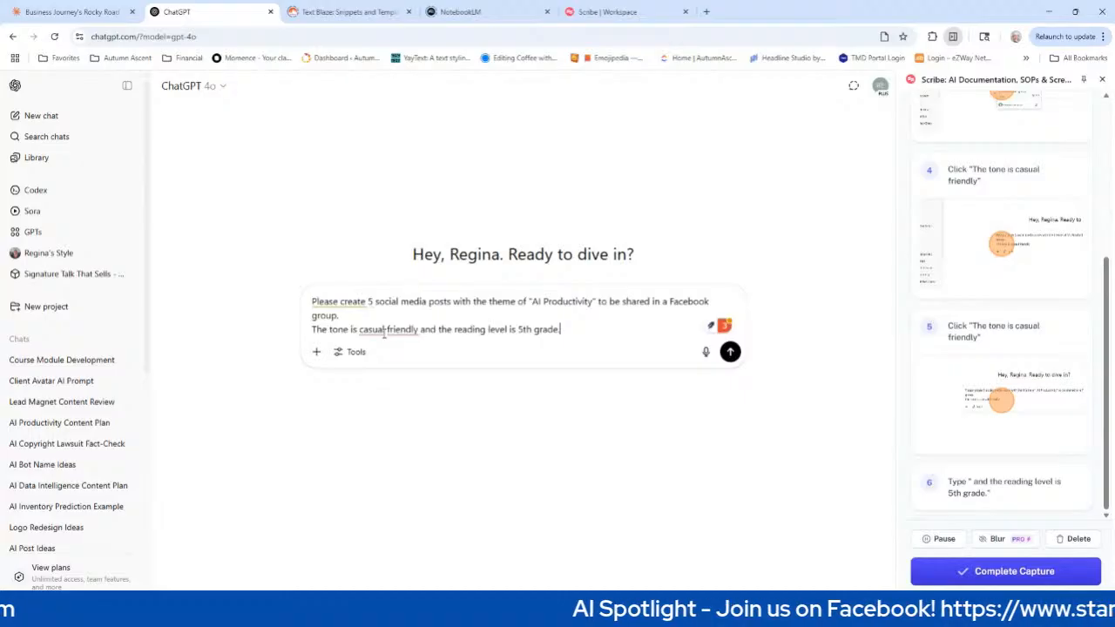
{"action": "left_click", "coordinate": [731, 354]}
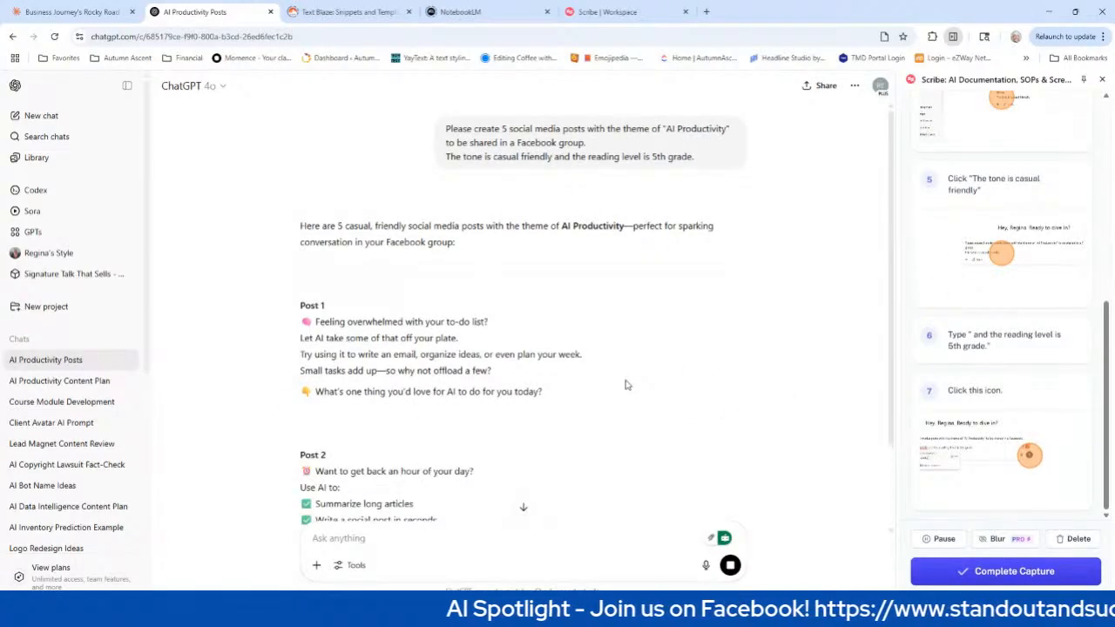
Look through the generated posts, complete the Scribe capture and review the first steps of the resulting guide
{"action": "scroll", "coordinate": [704, 365], "scroll_direction": "down", "scroll_amount": 1}
{"action": "scroll", "coordinate": [704, 364], "scroll_direction": "down", "scroll_amount": 1}
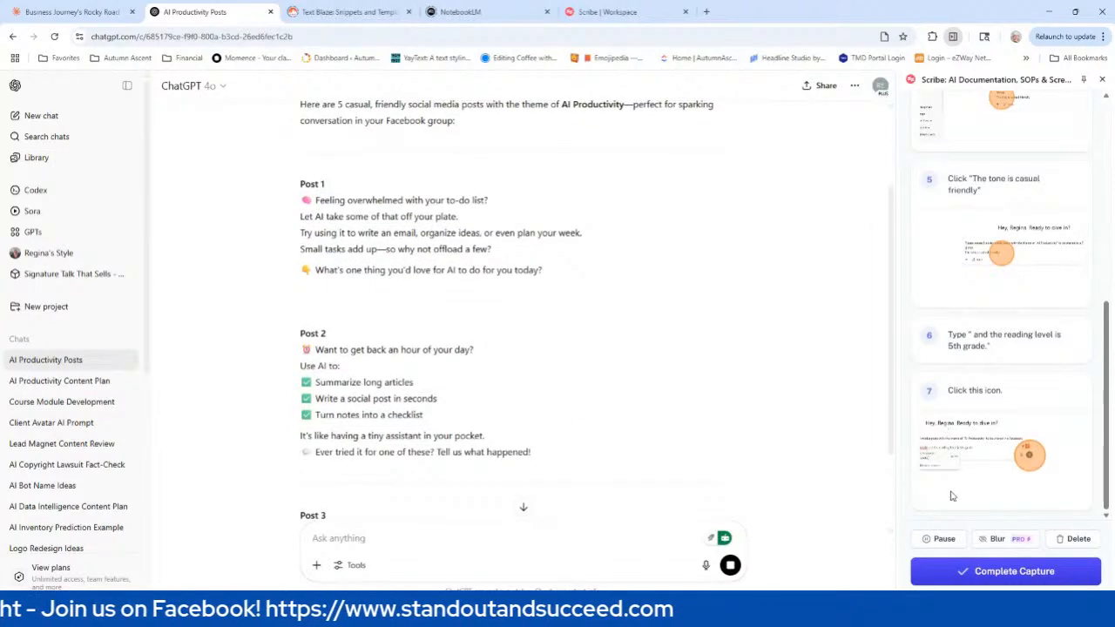
{"action": "scroll", "coordinate": [594, 386], "scroll_direction": "down", "scroll_amount": 2}
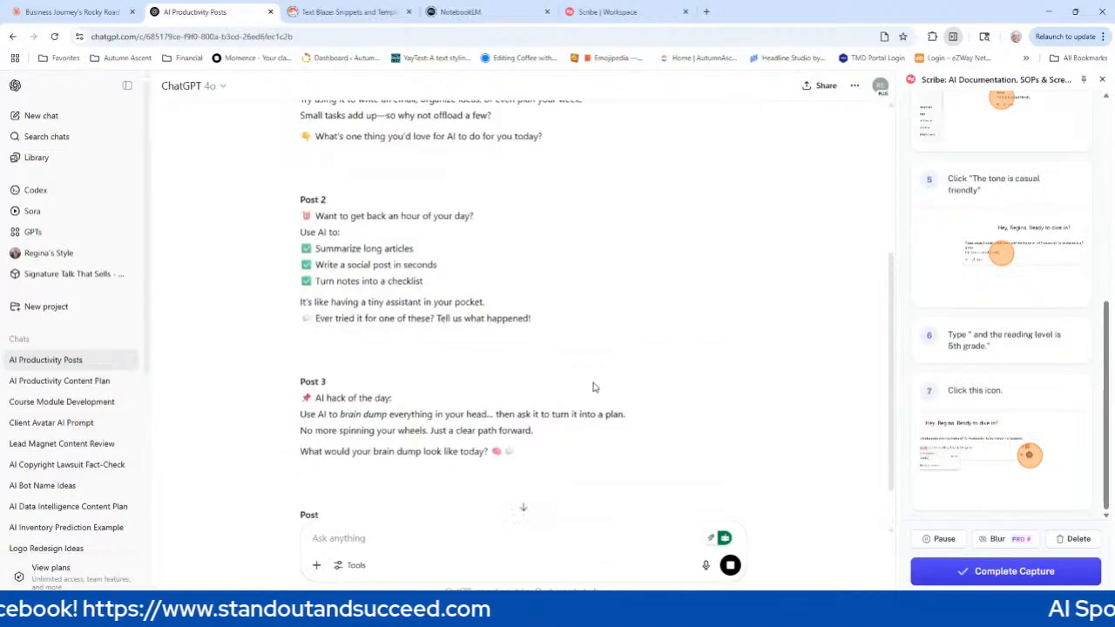
{"action": "scroll", "coordinate": [592, 316], "scroll_direction": "down", "scroll_amount": 1}
{"action": "left_click", "coordinate": [1018, 572]}
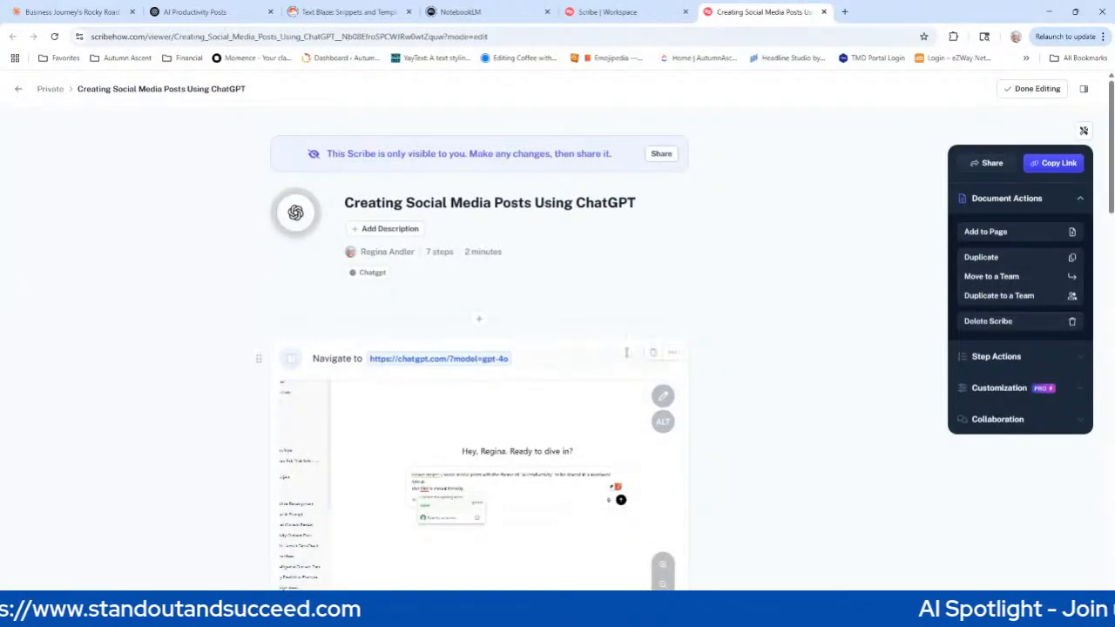
{"action": "scroll", "coordinate": [590, 361], "scroll_direction": "down", "scroll_amount": 3}
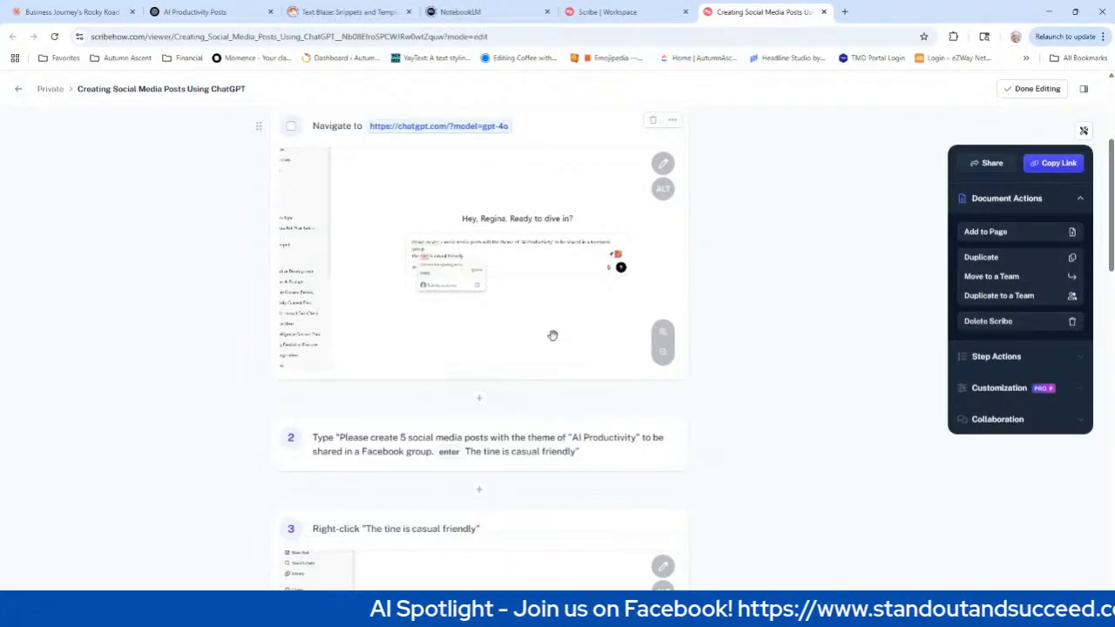
Correct the misspelled "tine" to "tone" in the text of the guide's second step
{"action": "scroll", "coordinate": [552, 340], "scroll_direction": "up", "scroll_amount": 2}
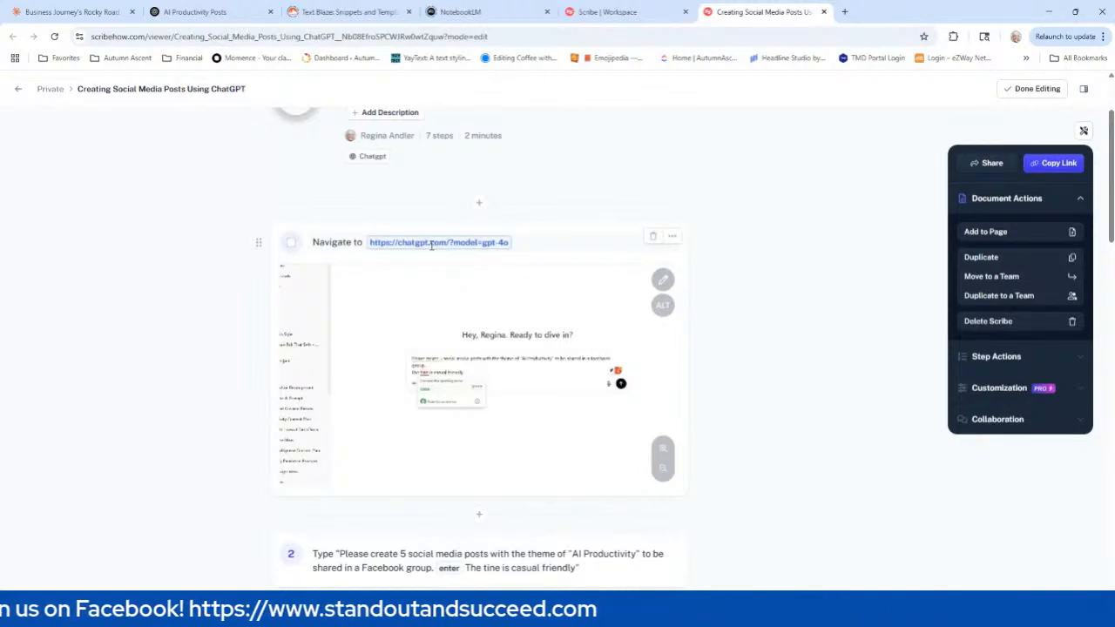
{"action": "scroll", "coordinate": [431, 245], "scroll_direction": "down", "scroll_amount": 4}
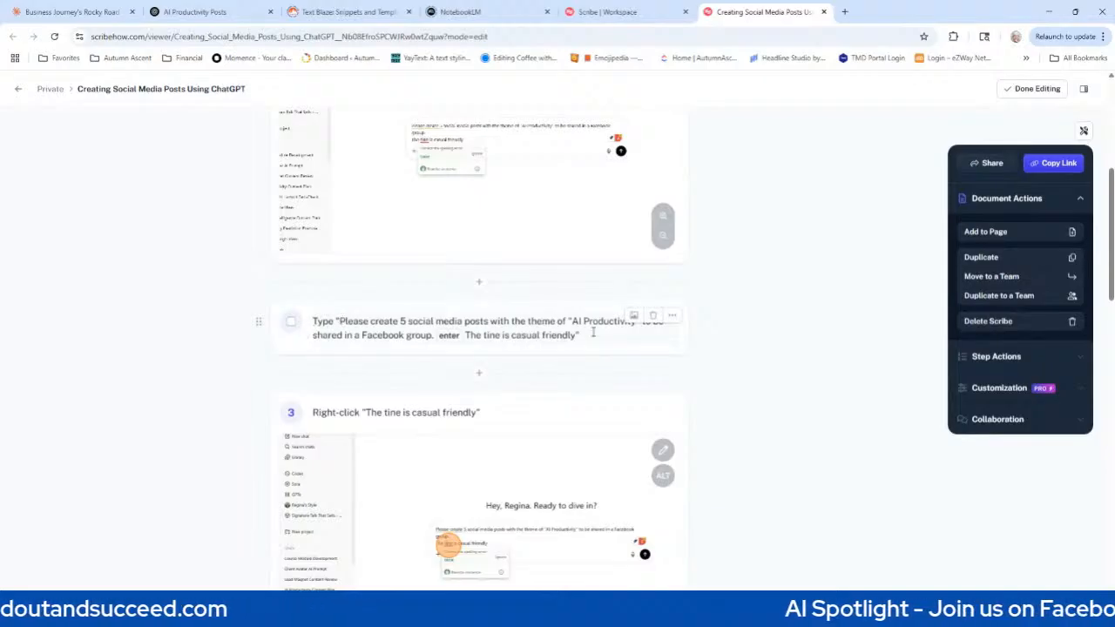
{"action": "scroll", "coordinate": [540, 341], "scroll_direction": "down", "scroll_amount": 2}
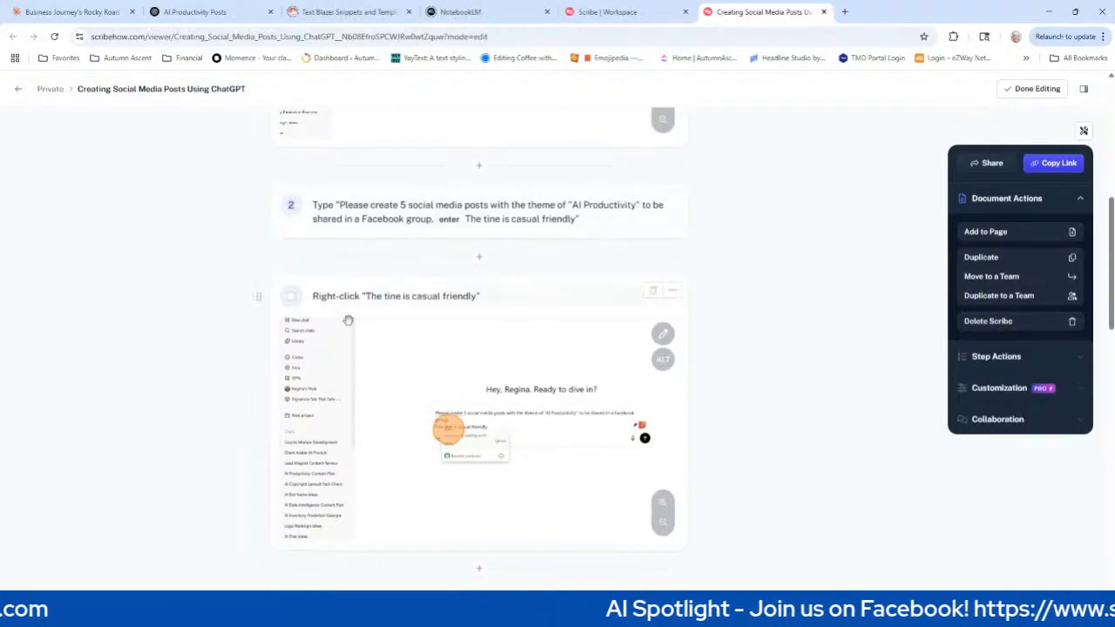
{"action": "scroll", "coordinate": [443, 385], "scroll_direction": "down", "scroll_amount": 3}
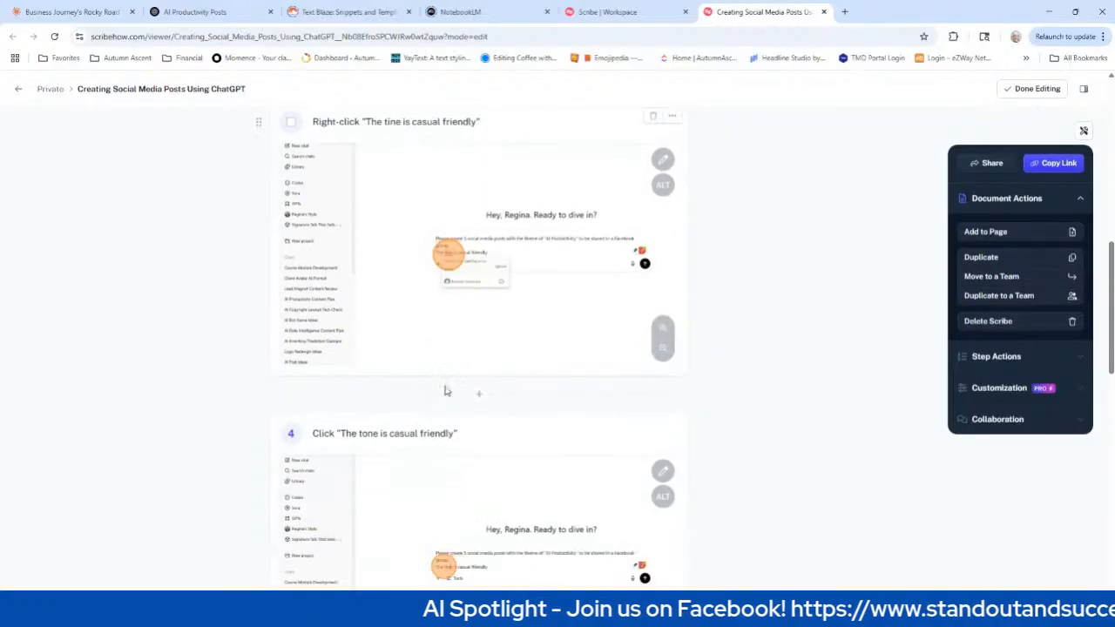
{"action": "scroll", "coordinate": [443, 384], "scroll_direction": "down", "scroll_amount": 3}
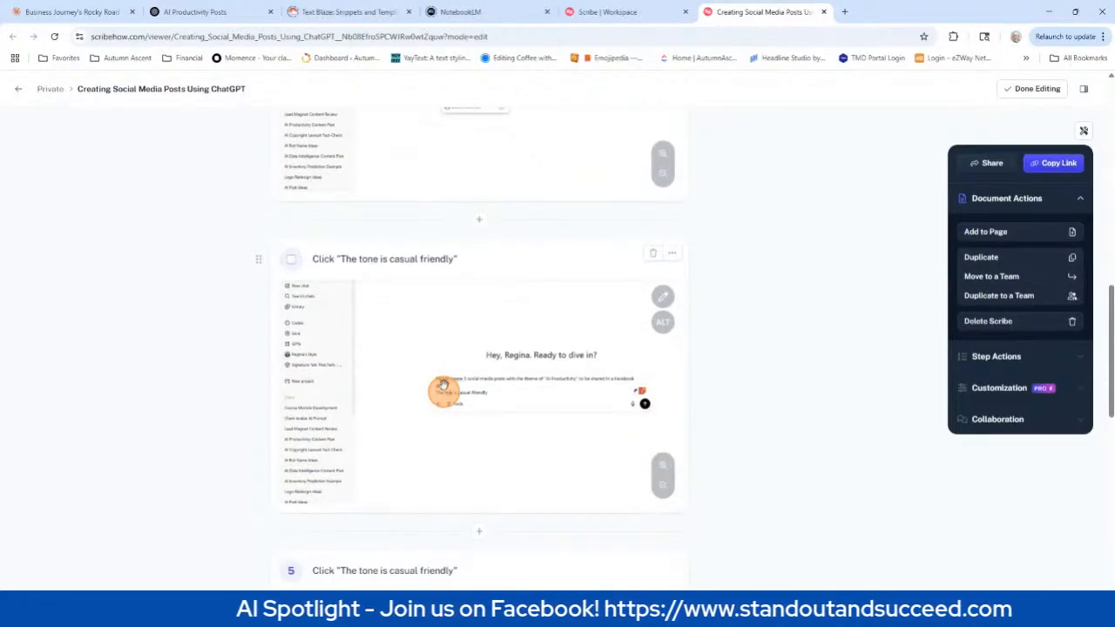
{"action": "scroll", "coordinate": [444, 384], "scroll_direction": "up", "scroll_amount": 6}
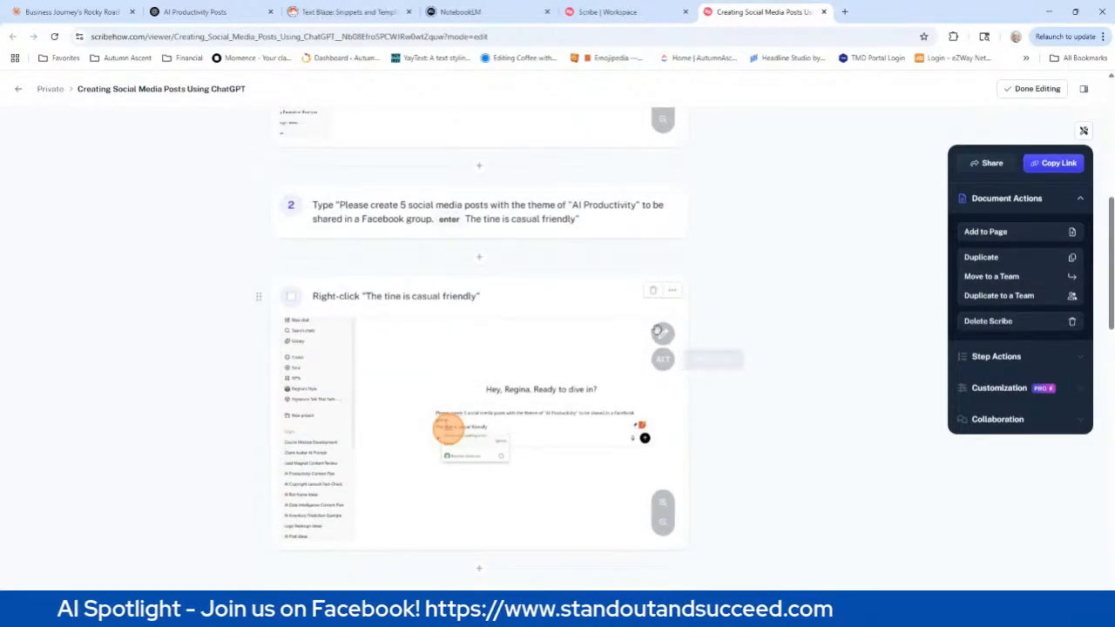
{"action": "scroll", "coordinate": [575, 292], "scroll_direction": "up", "scroll_amount": 1}
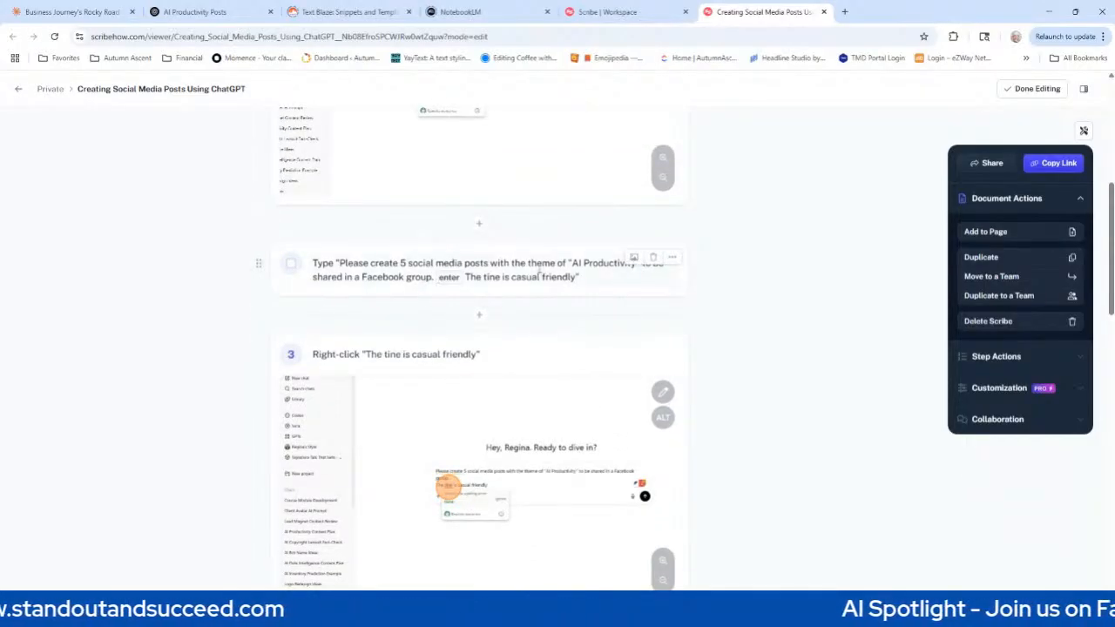
{"action": "left_click", "coordinate": [485, 277]}
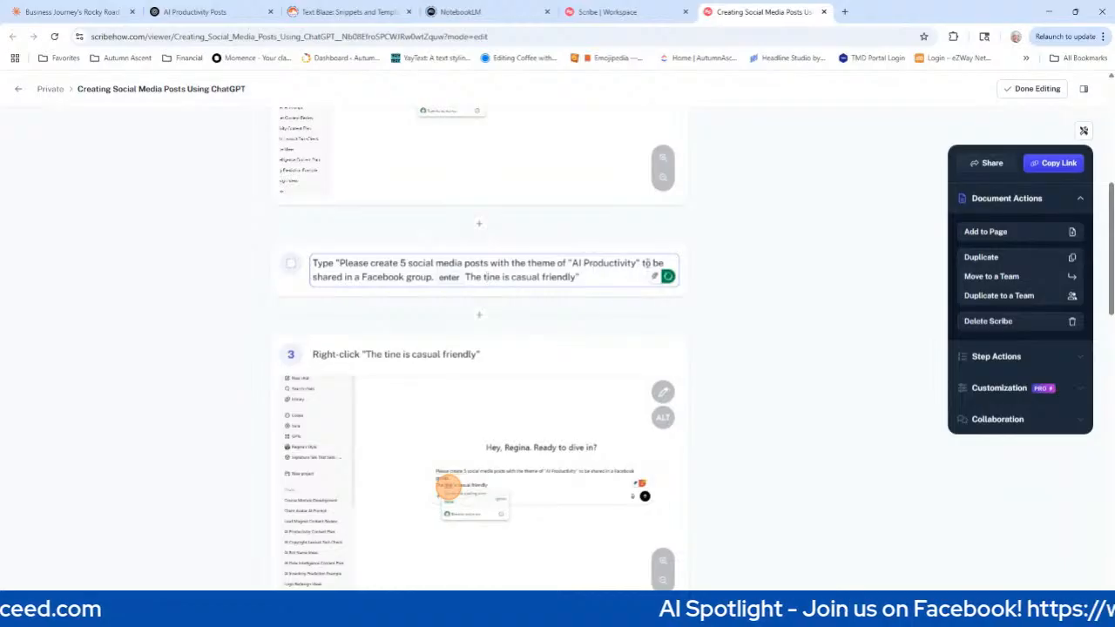
{"action": "right_click", "coordinate": [491, 277]}
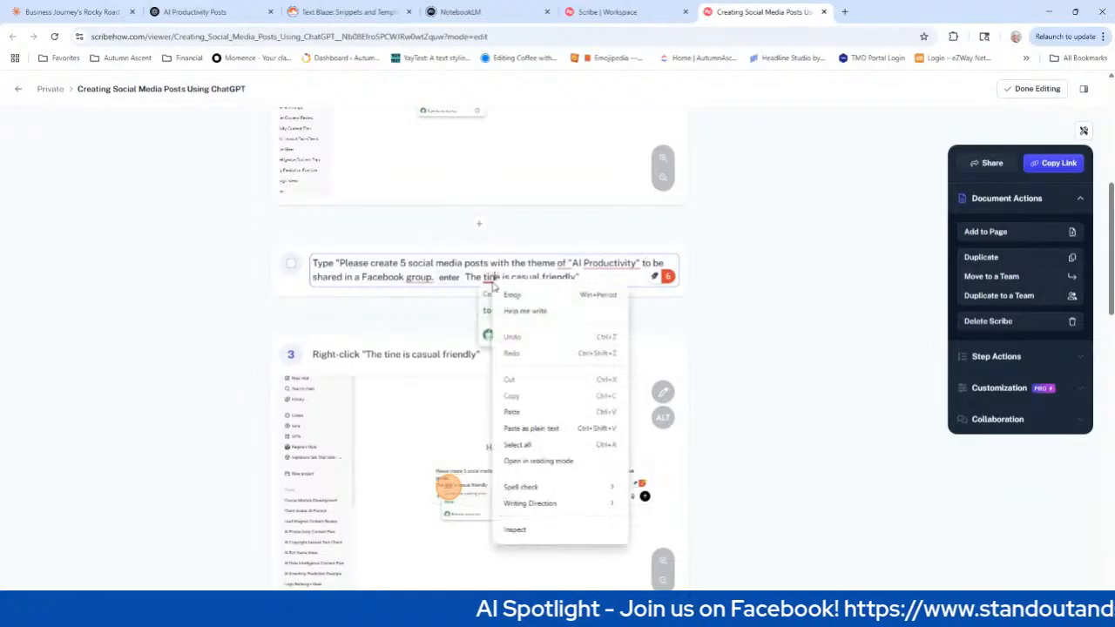
{"action": "left_click", "coordinate": [510, 294]}
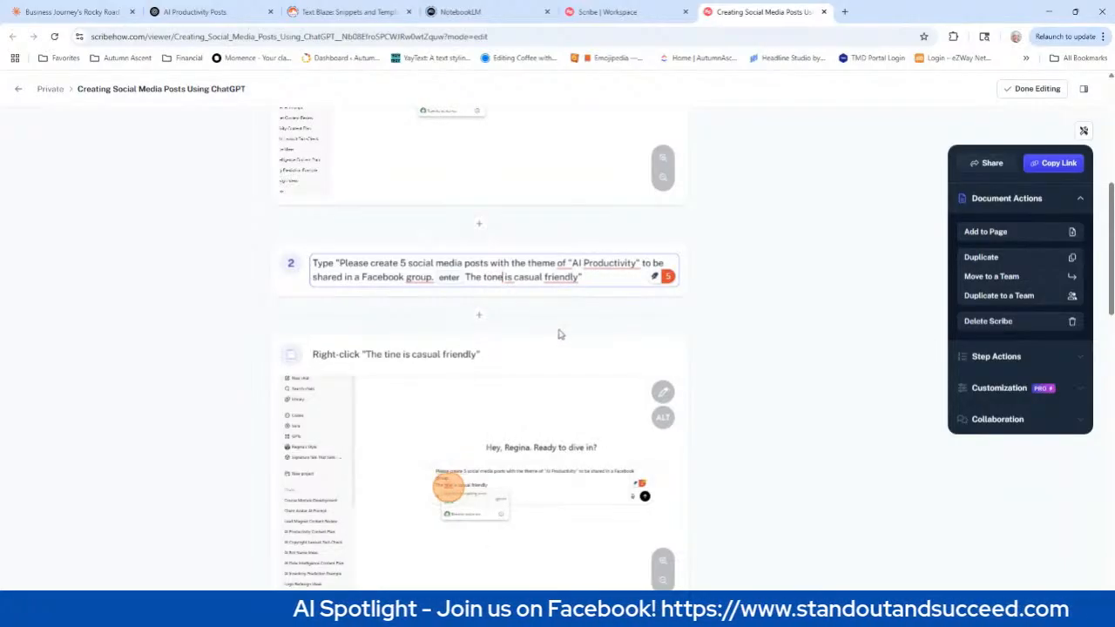
Delete the guide's third step, 'Right-click "The tine is casual friendly"'
{"action": "scroll", "coordinate": [557, 331], "scroll_direction": "down", "scroll_amount": 3}
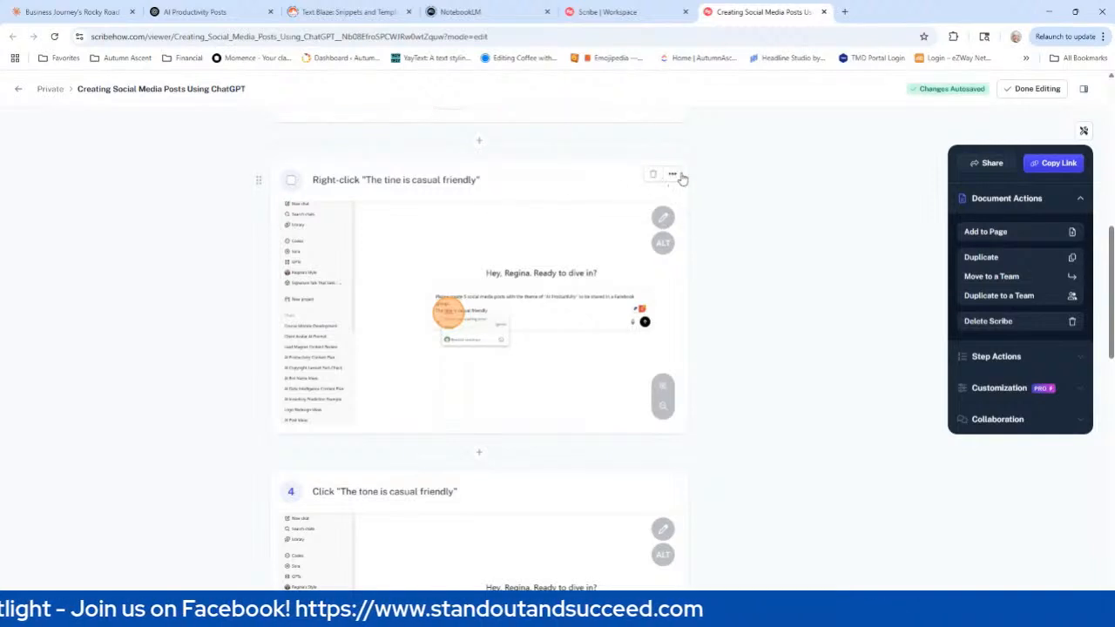
{"action": "left_click", "coordinate": [652, 175]}
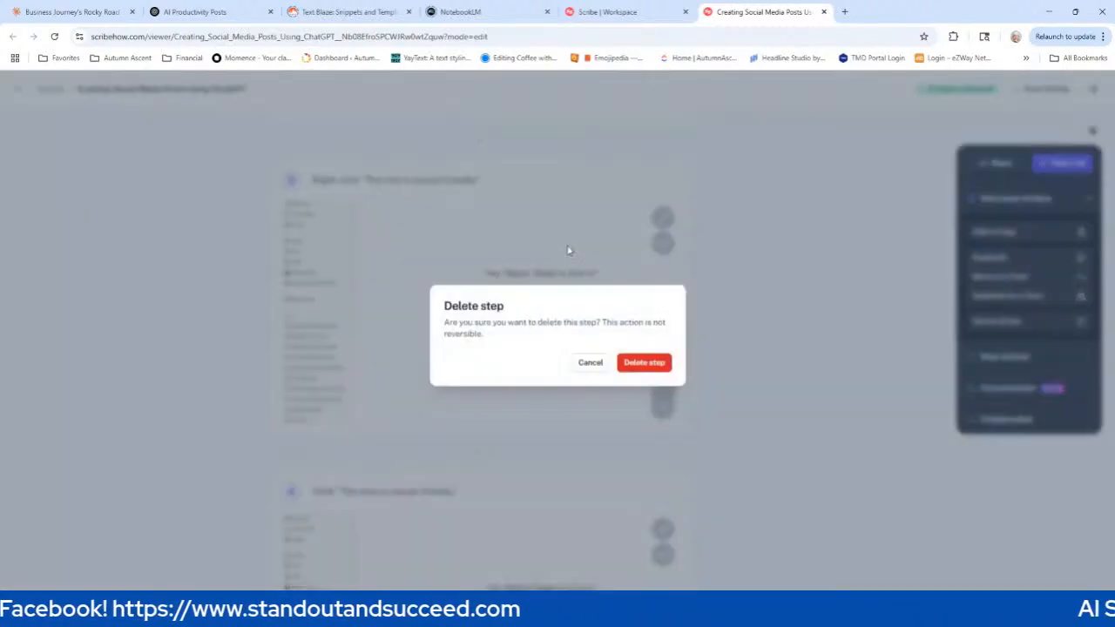
{"action": "left_click", "coordinate": [653, 370]}
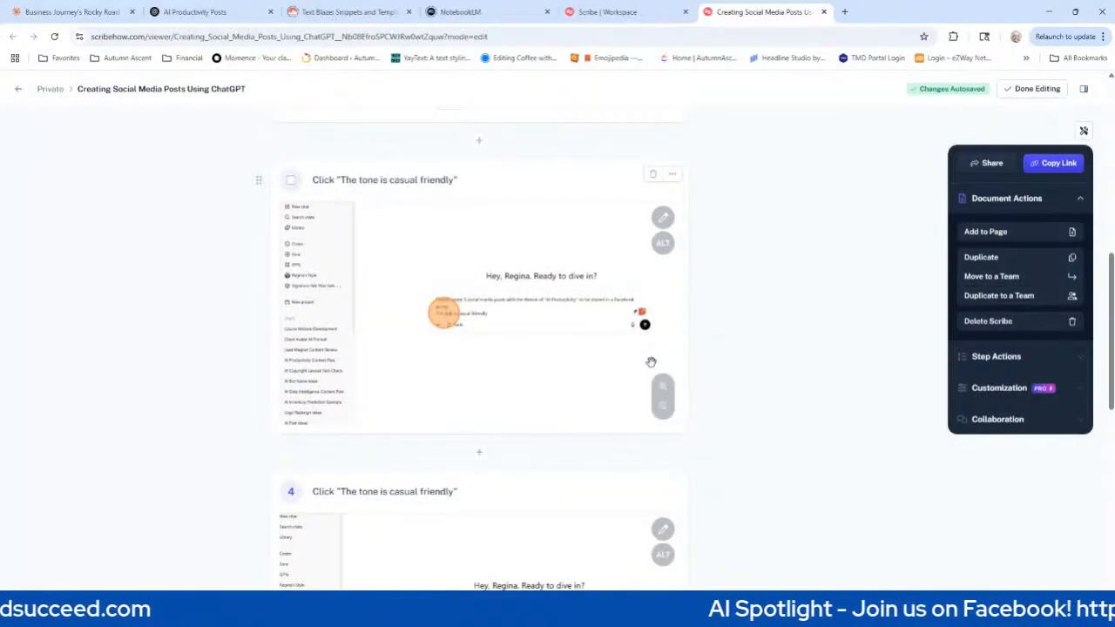
Delete the second of the two duplicate 'Click "The tone is casual friendly"' steps from the guide
{"action": "scroll", "coordinate": [602, 354], "scroll_direction": "up", "scroll_amount": 6}
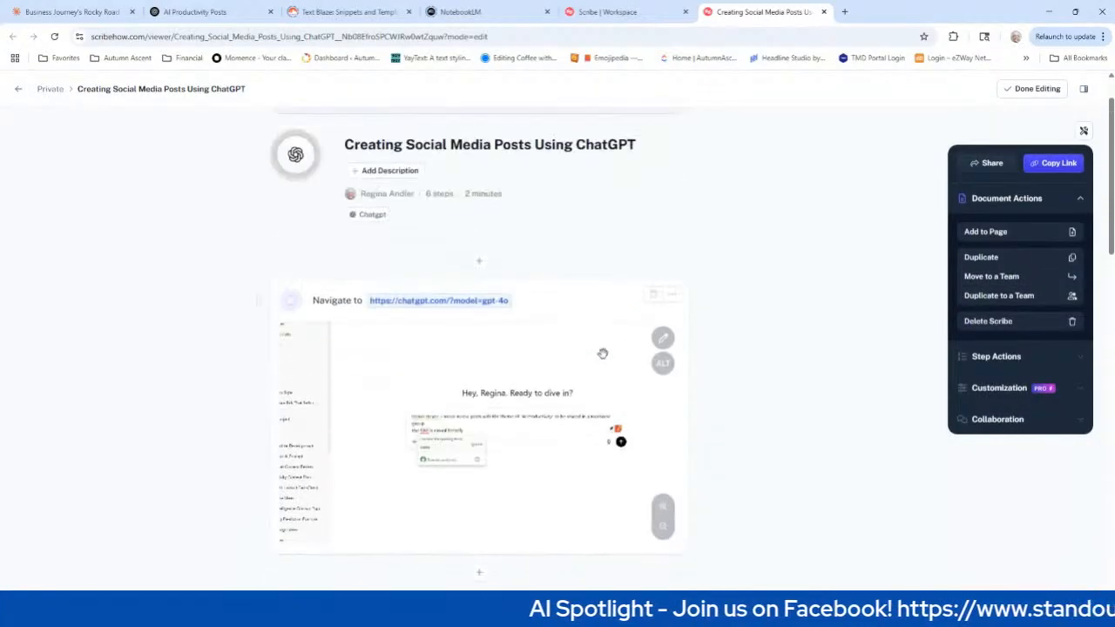
{"action": "scroll", "coordinate": [602, 354], "scroll_direction": "down", "scroll_amount": 5}
{"action": "scroll", "coordinate": [602, 354], "scroll_direction": "down", "scroll_amount": 3}
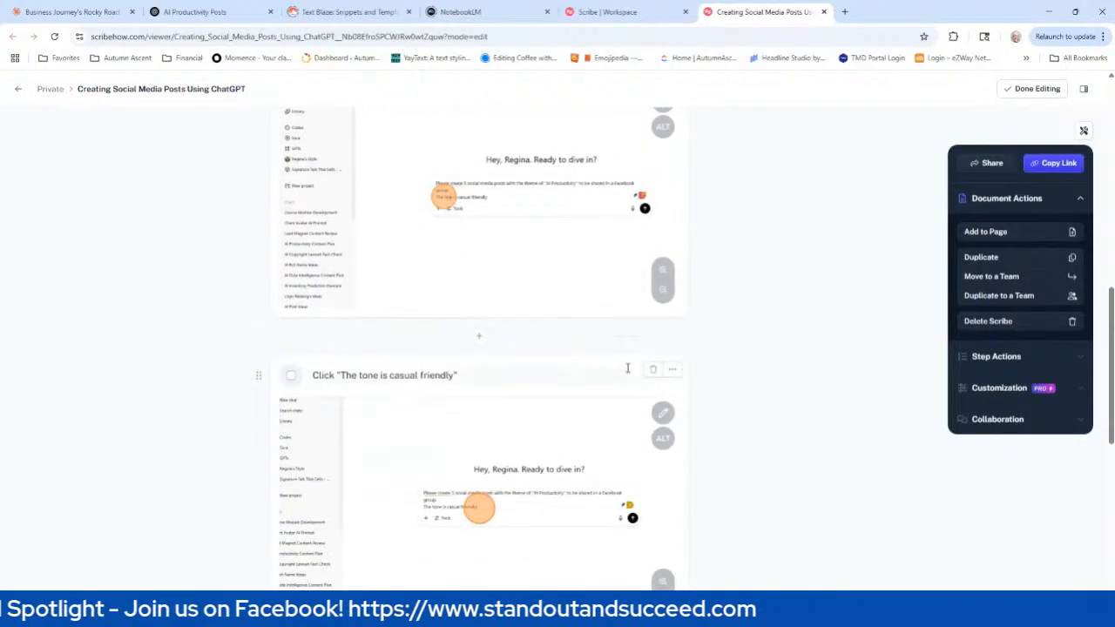
{"action": "left_click", "coordinate": [653, 369]}
{"action": "left_click", "coordinate": [645, 365]}
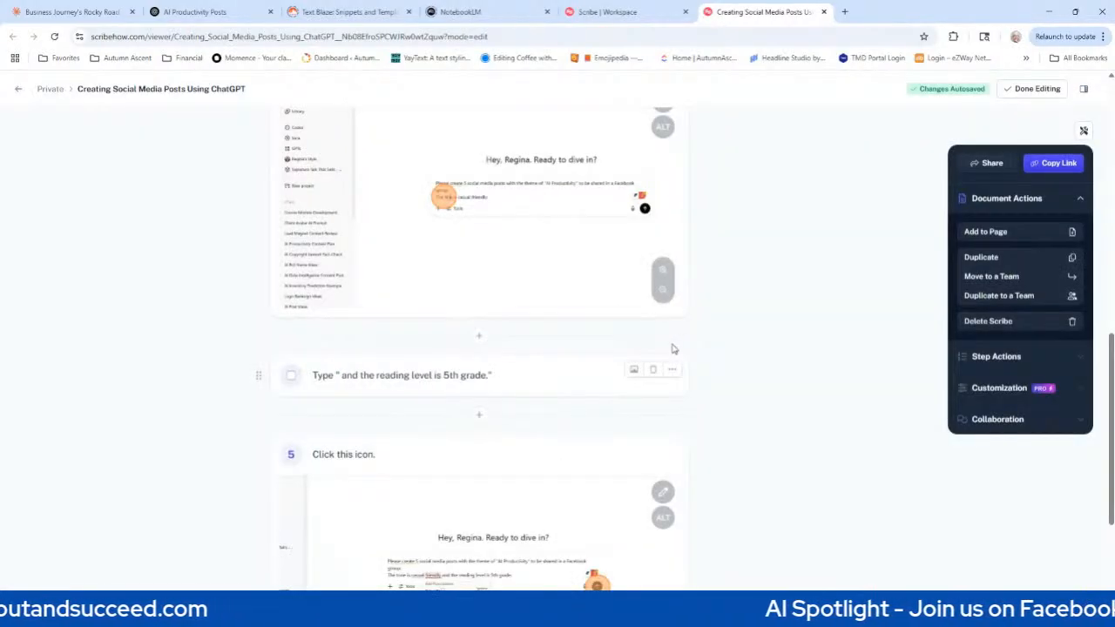
Delete the remaining 'Click "The tone is casual friendly"' step that precedes the reading level step
{"action": "scroll", "coordinate": [679, 348], "scroll_direction": "up", "scroll_amount": 1}
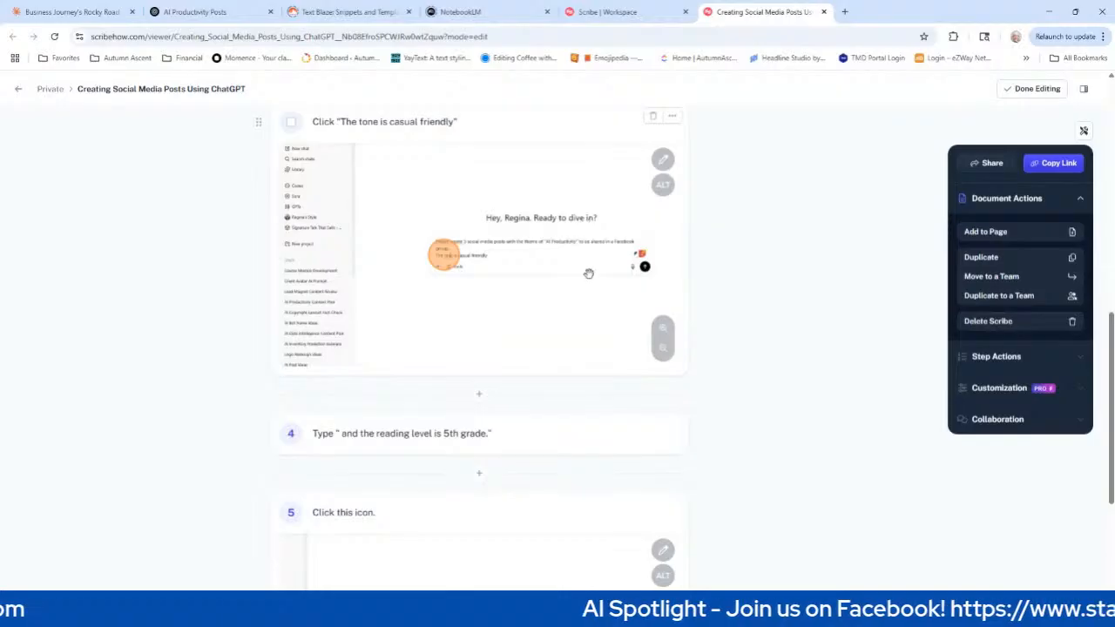
{"action": "scroll", "coordinate": [585, 270], "scroll_direction": "up", "scroll_amount": 2}
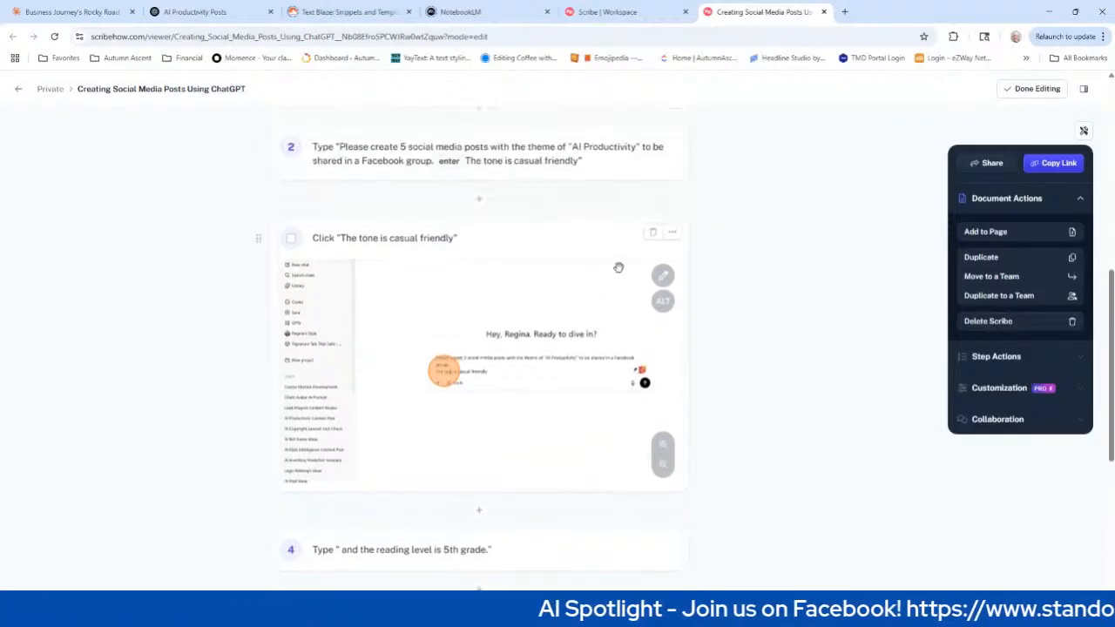
{"action": "left_click", "coordinate": [652, 233]}
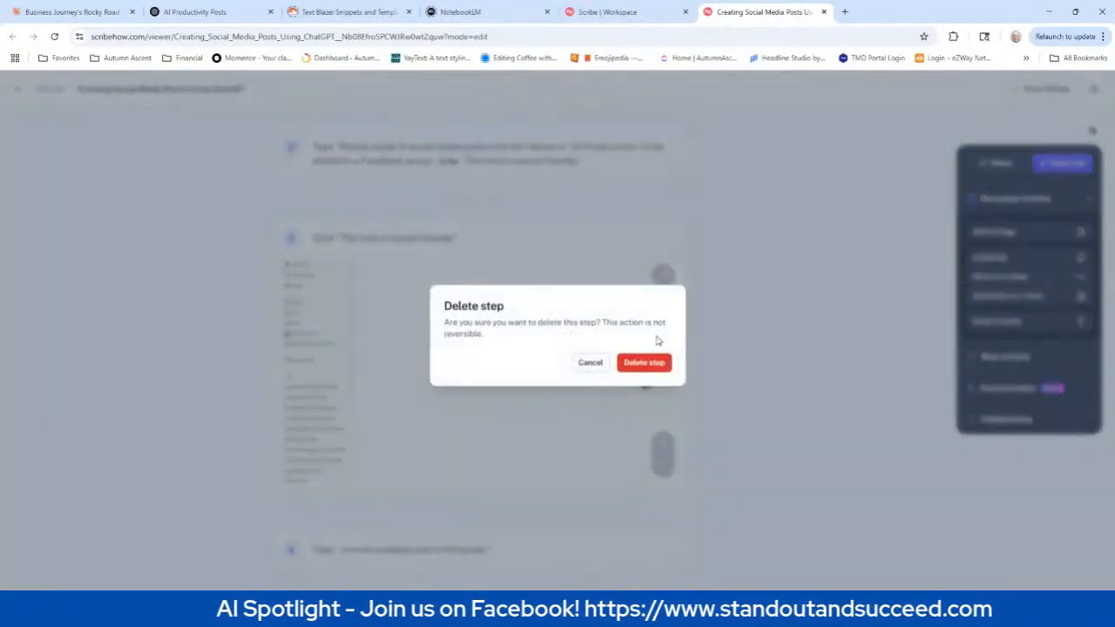
{"action": "left_click", "coordinate": [649, 362]}
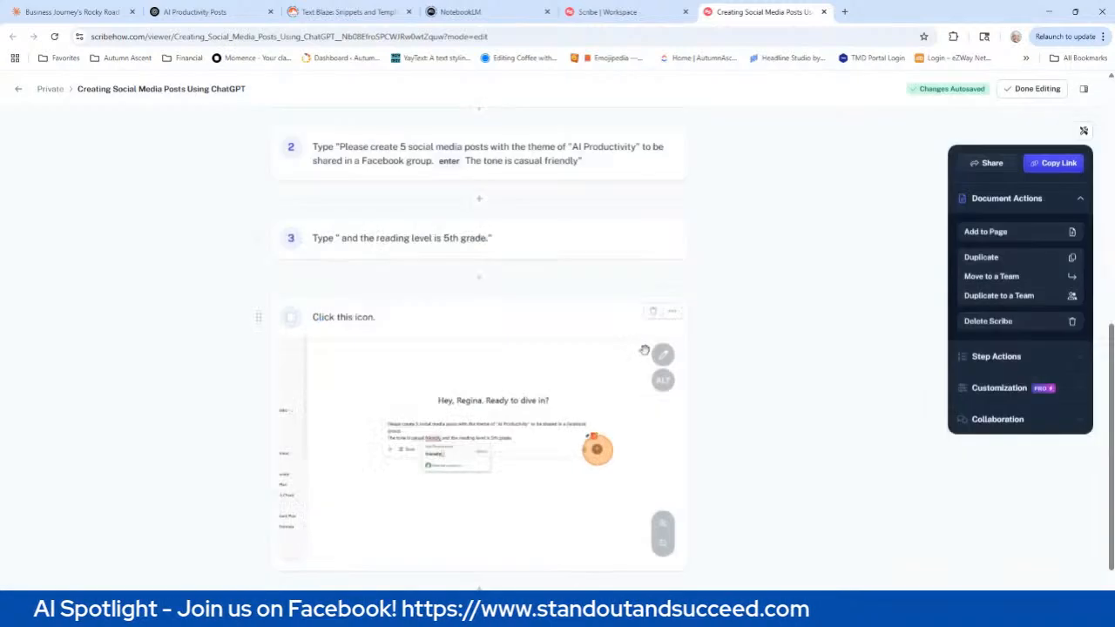
Review the guide's remaining steps in order, from navigating to ChatGPT through the final icon step
{"action": "scroll", "coordinate": [697, 339], "scroll_direction": "up", "scroll_amount": 5}
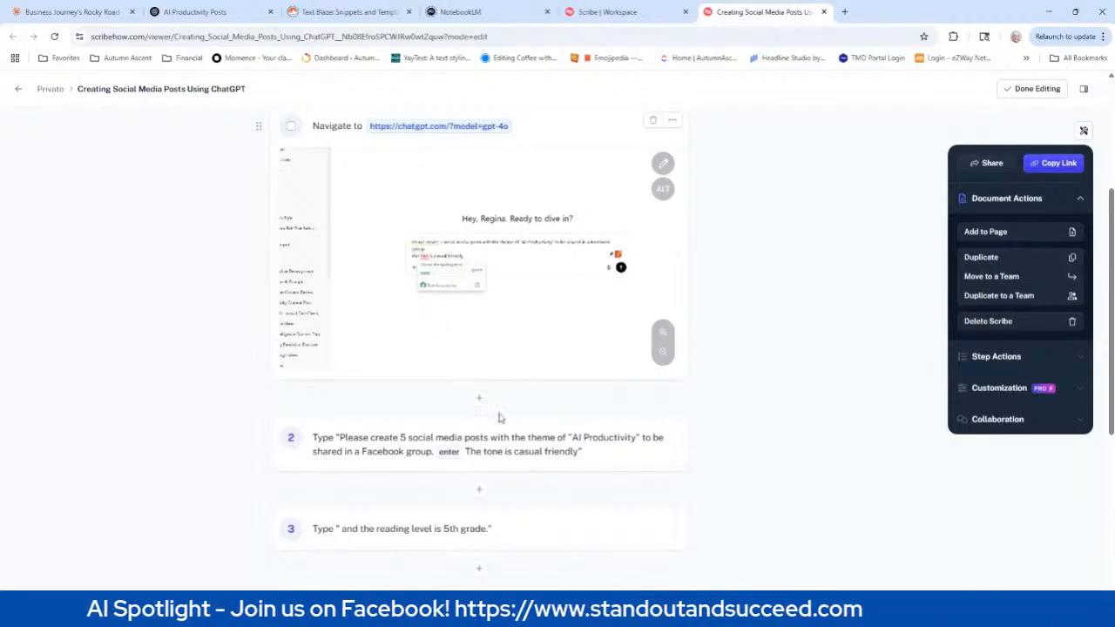
{"action": "scroll", "coordinate": [503, 415], "scroll_direction": "down", "scroll_amount": 1}
{"action": "scroll", "coordinate": [511, 401], "scroll_direction": "down", "scroll_amount": 2}
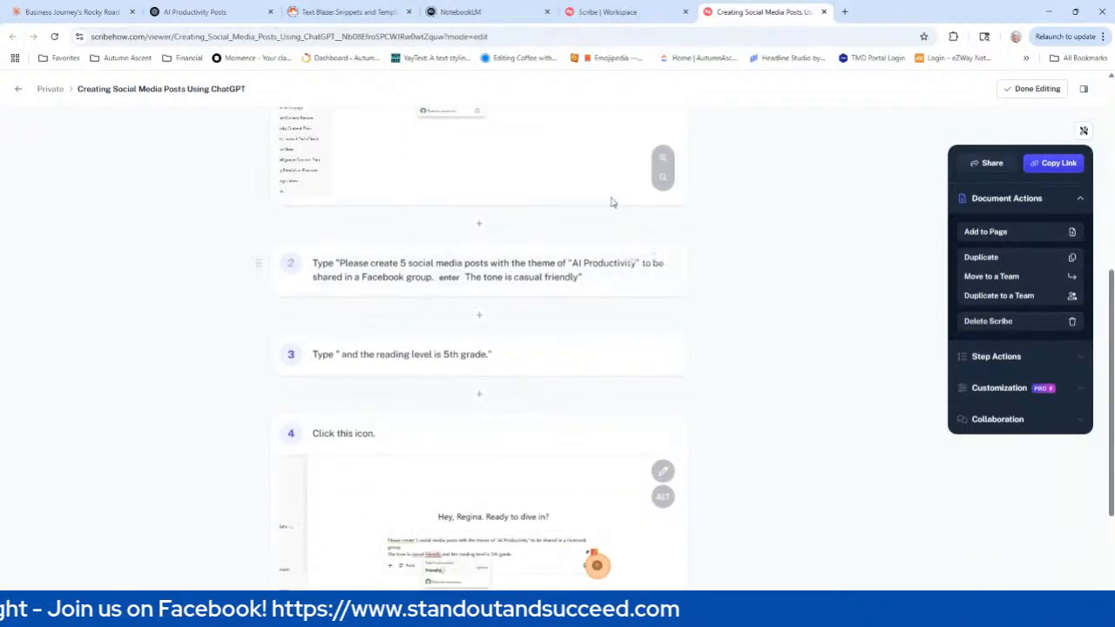
{"action": "scroll", "coordinate": [454, 276], "scroll_direction": "up", "scroll_amount": 4}
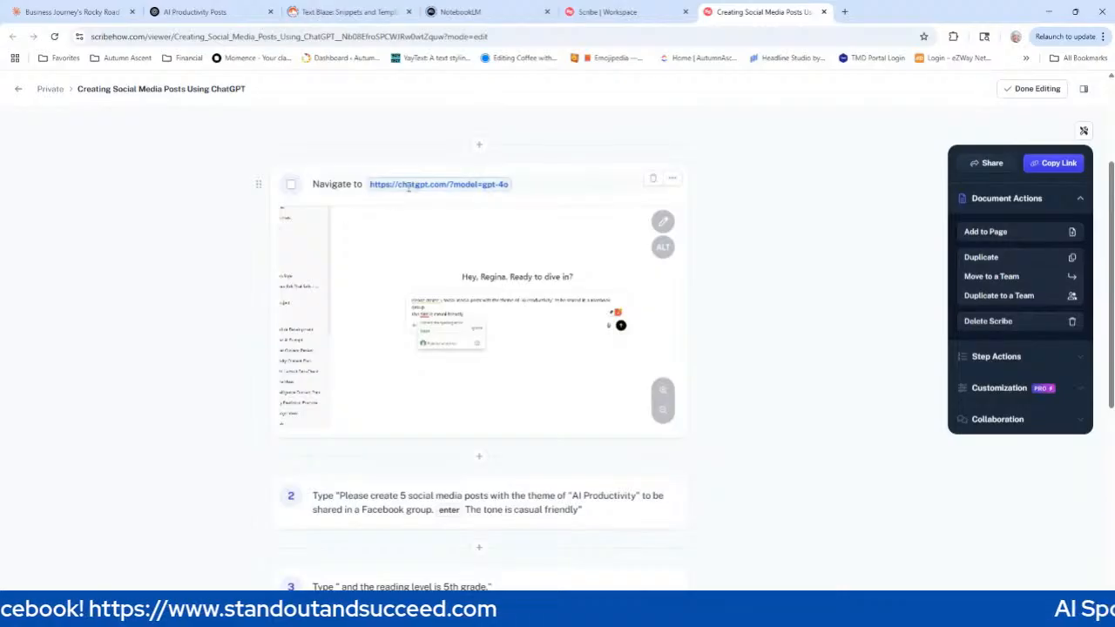
{"action": "scroll", "coordinate": [391, 192], "scroll_direction": "down", "scroll_amount": 4}
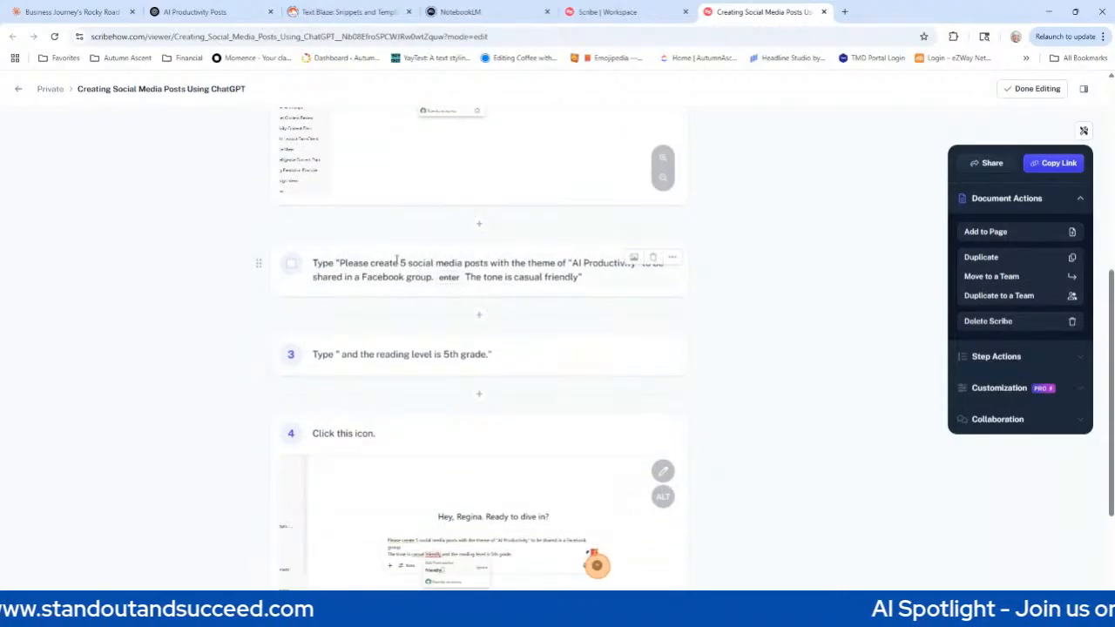
{"action": "scroll", "coordinate": [562, 326], "scroll_direction": "down", "scroll_amount": 2}
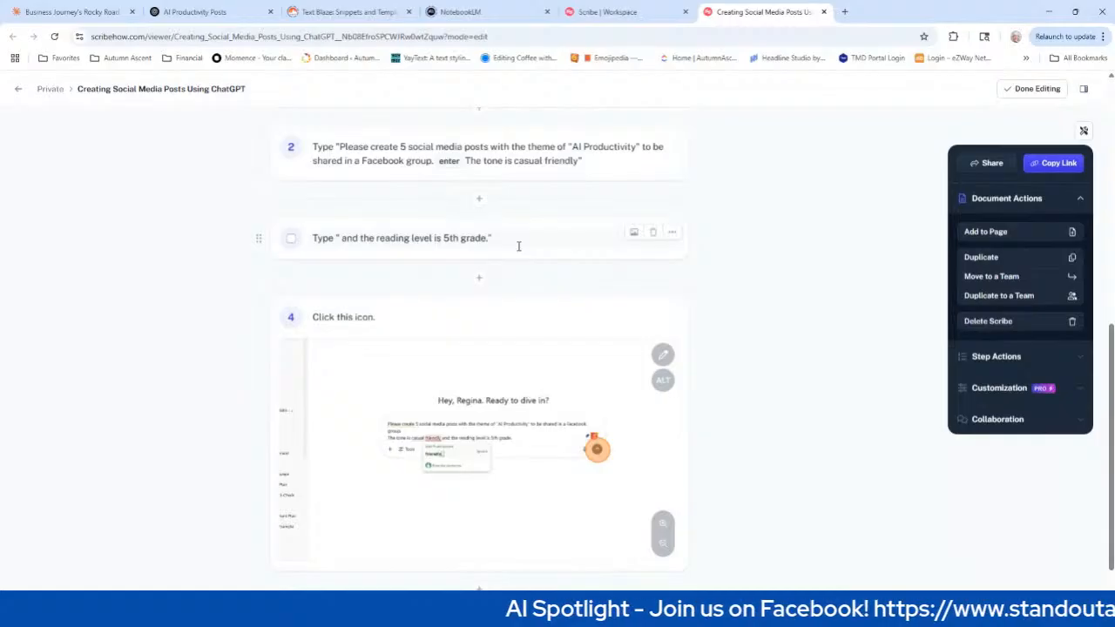
{"action": "scroll", "coordinate": [520, 281], "scroll_direction": "down", "scroll_amount": 1}
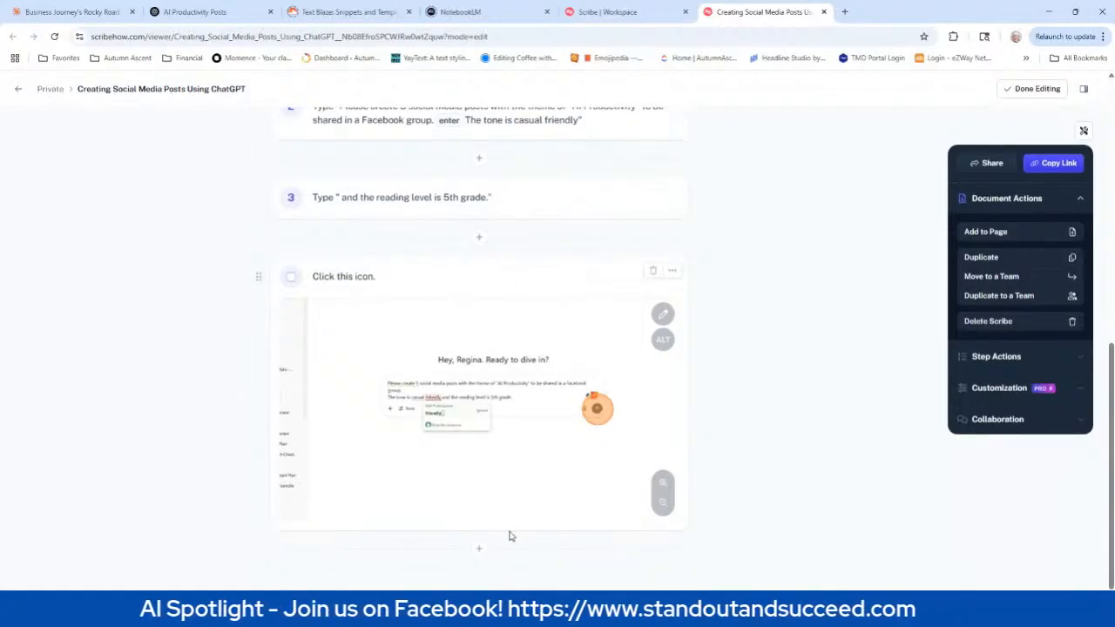
Add a new step at the end of the guide reading "Review the posts and edit as needed."
{"action": "left_click", "coordinate": [479, 552]}
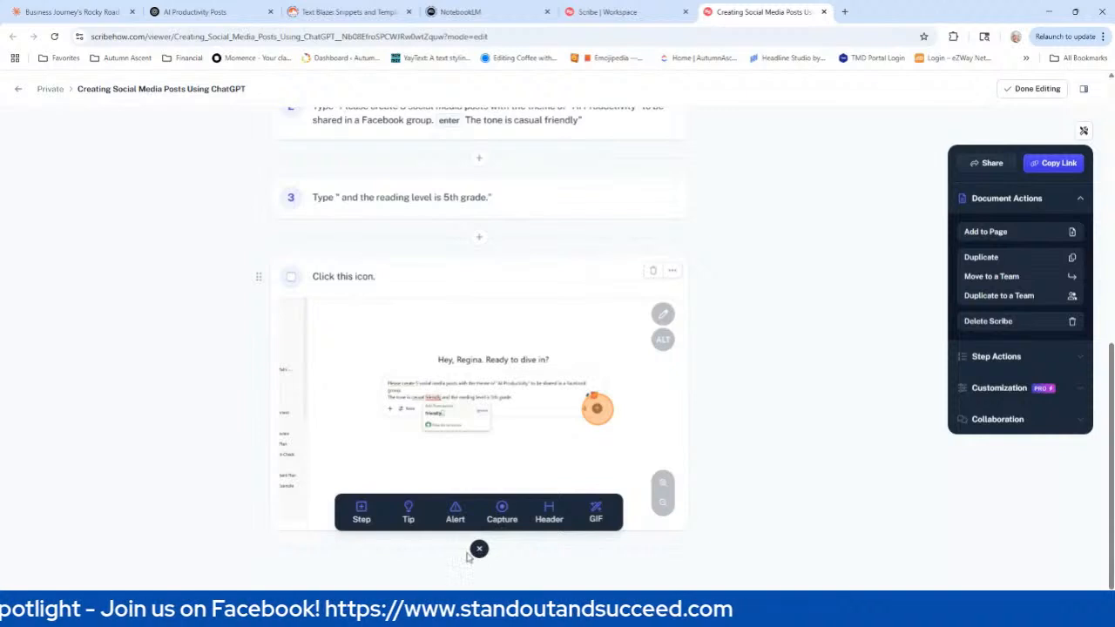
{"action": "left_click", "coordinate": [362, 512]}
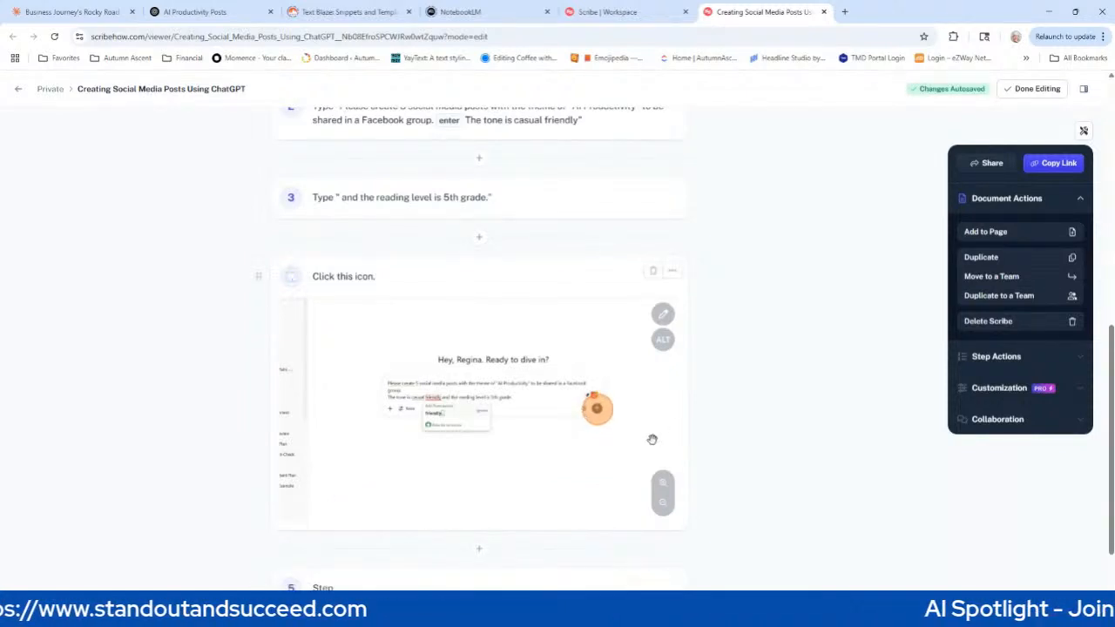
{"action": "scroll", "coordinate": [653, 440], "scroll_direction": "down", "scroll_amount": 2}
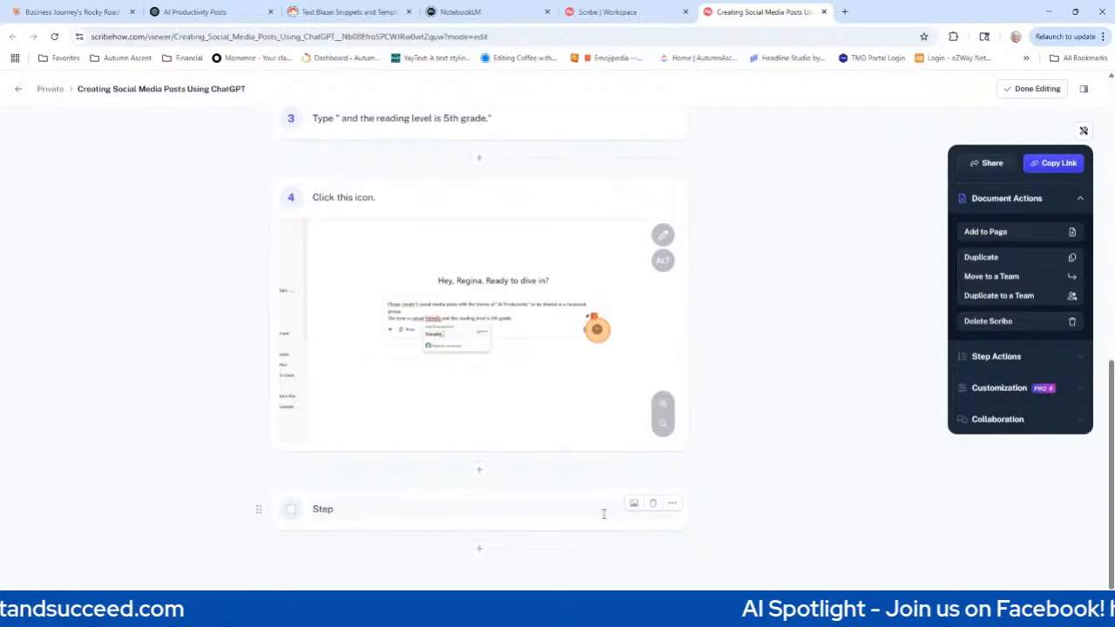
{"action": "left_click", "coordinate": [406, 507]}
{"action": "left_click_drag", "start_coordinate": [346, 507], "coordinate": [296, 511]}
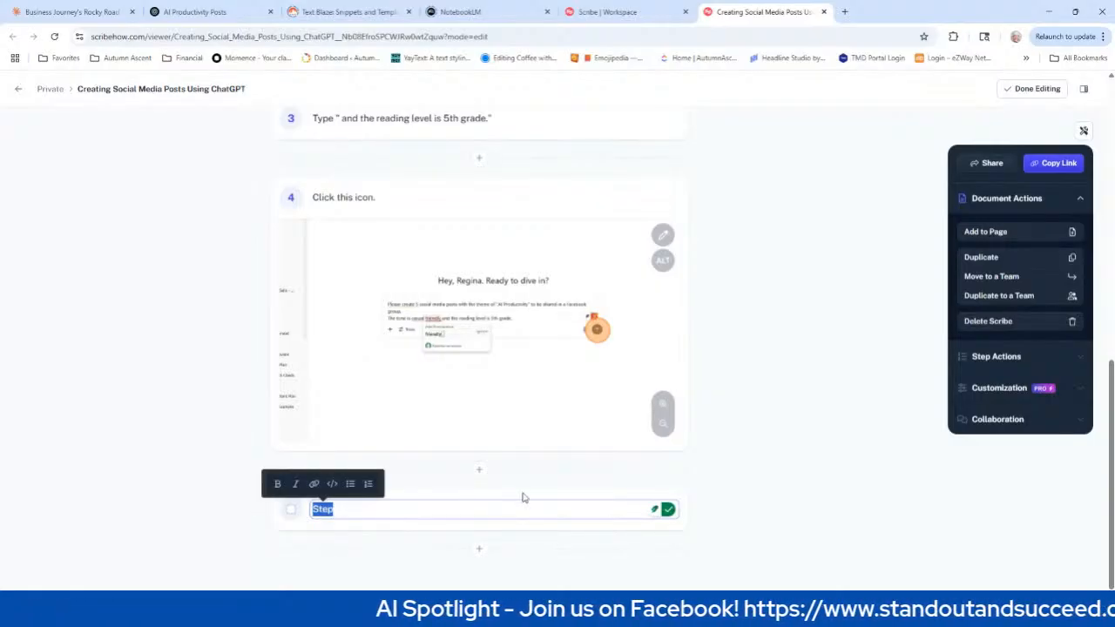
{"action": "type", "text": "Review the posts and edit as needed."}
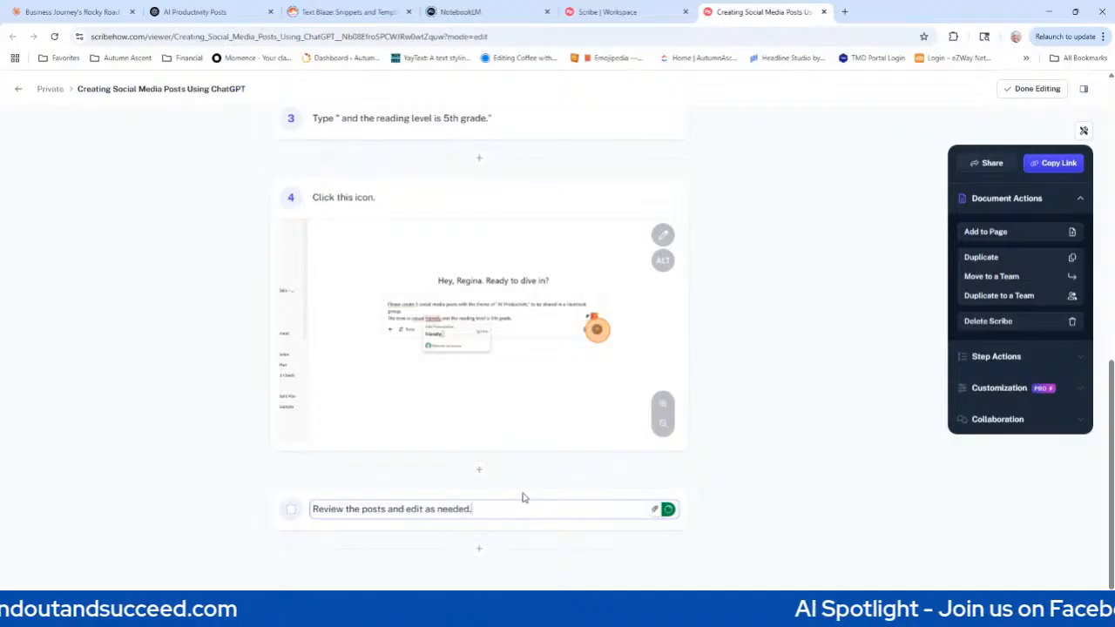
Add a final step reading "Schedule all posts in the group." and finish editing the guide
{"action": "left_click", "coordinate": [479, 551]}
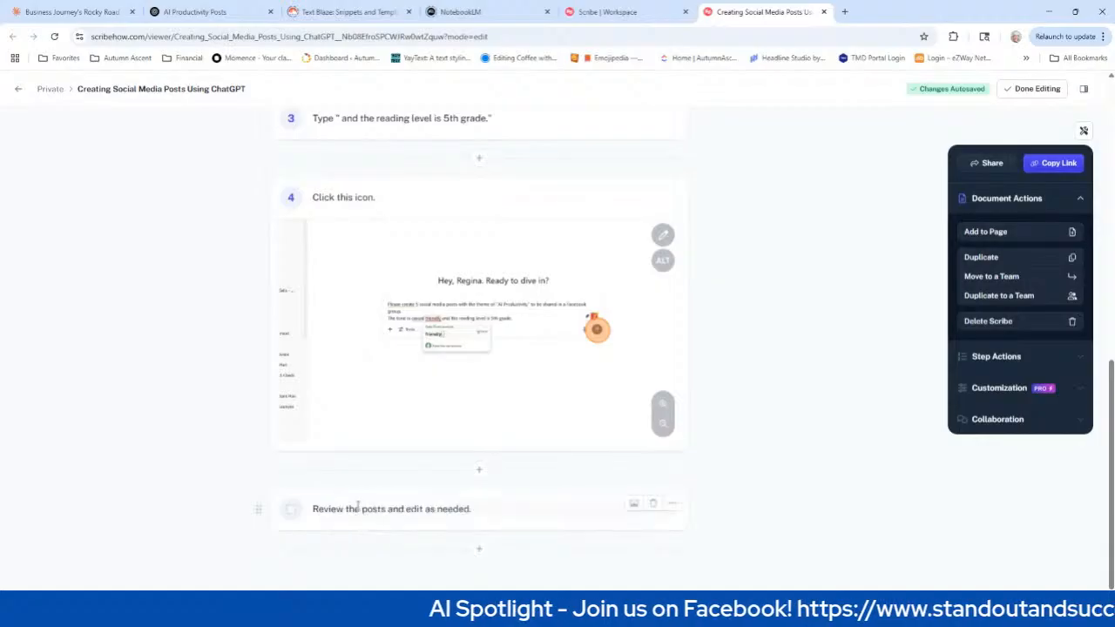
{"action": "scroll", "coordinate": [502, 529], "scroll_direction": "down", "scroll_amount": 2}
{"action": "left_click", "coordinate": [322, 509]}
{"action": "double_click", "coordinate": [319, 510]}
{"action": "type", "text": "Schedule all posts in the group."}
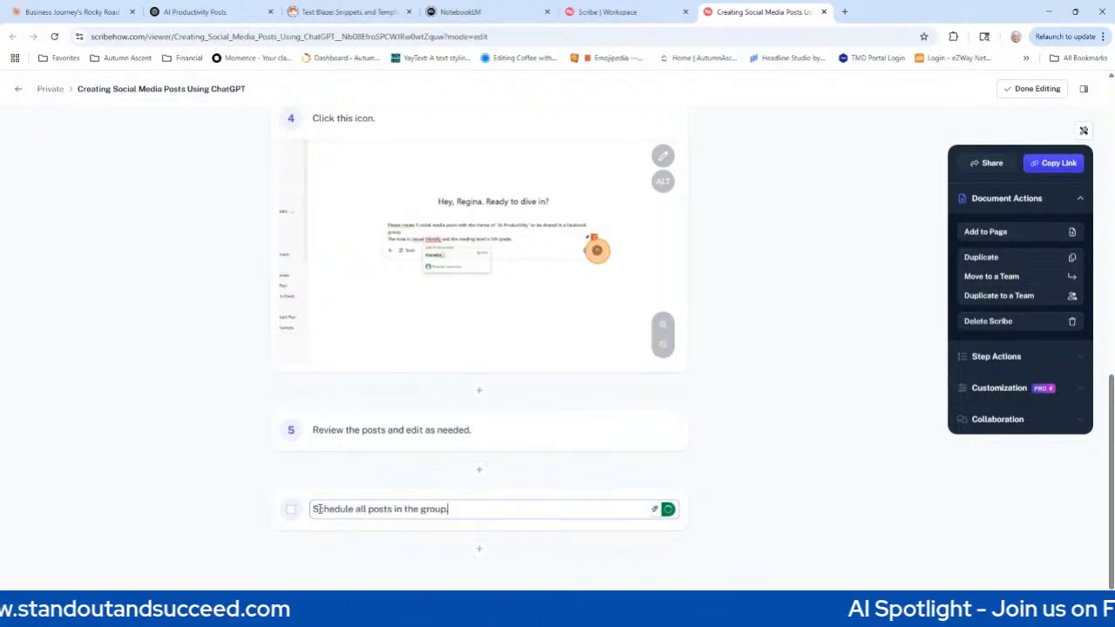
{"action": "left_click", "coordinate": [814, 500]}
{"action": "scroll", "coordinate": [742, 480], "scroll_direction": "up", "scroll_amount": 15}
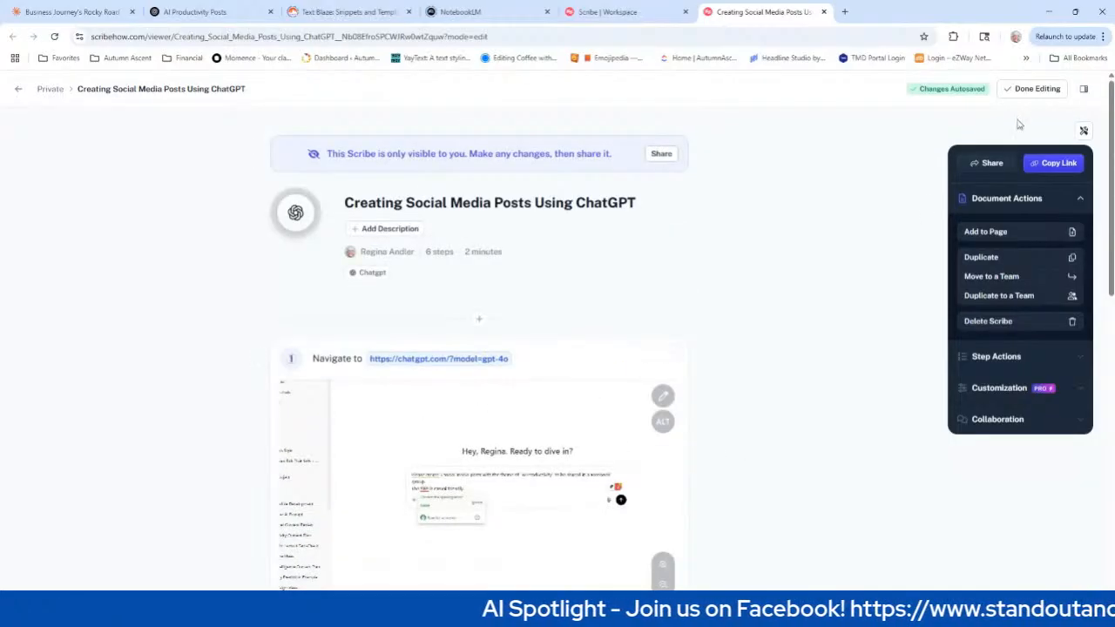
{"action": "left_click", "coordinate": [1030, 89]}
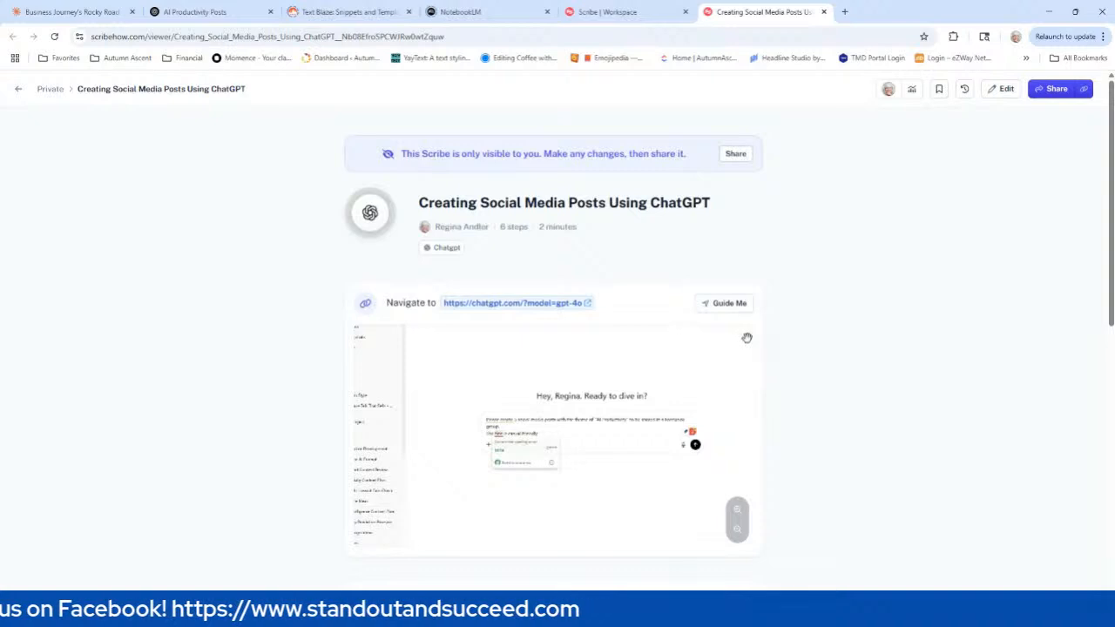
Review the finished guide from the ChatGPT navigation step through the final post-scheduling step, and return to its title
{"action": "scroll", "coordinate": [746, 338], "scroll_direction": "down", "scroll_amount": 2}
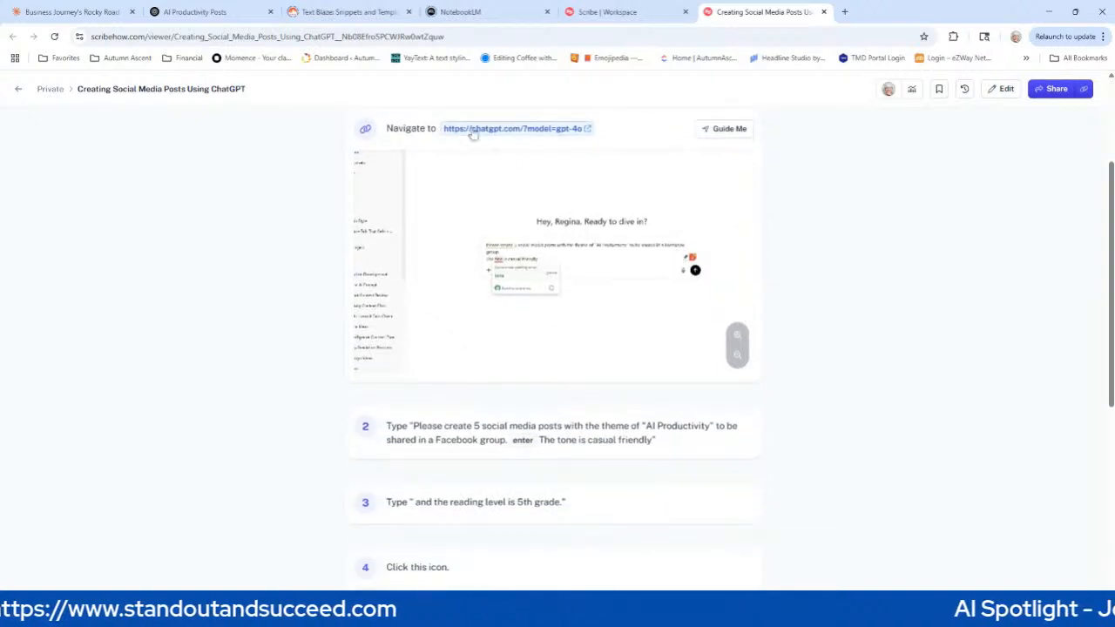
{"action": "scroll", "coordinate": [520, 438], "scroll_direction": "down", "scroll_amount": 2}
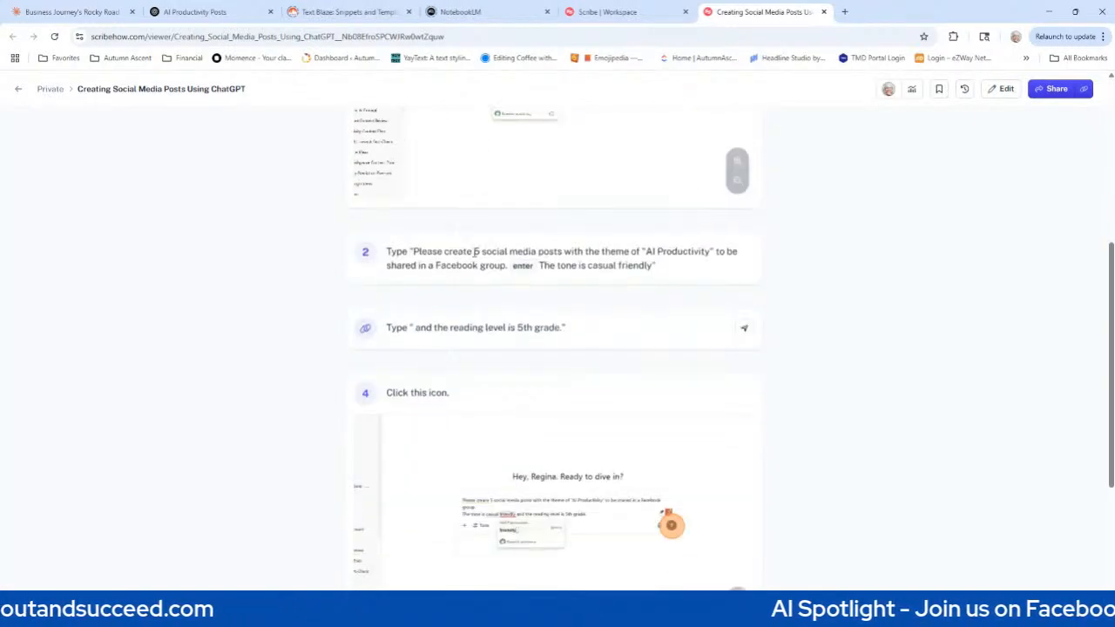
{"action": "scroll", "coordinate": [471, 357], "scroll_direction": "down", "scroll_amount": 2}
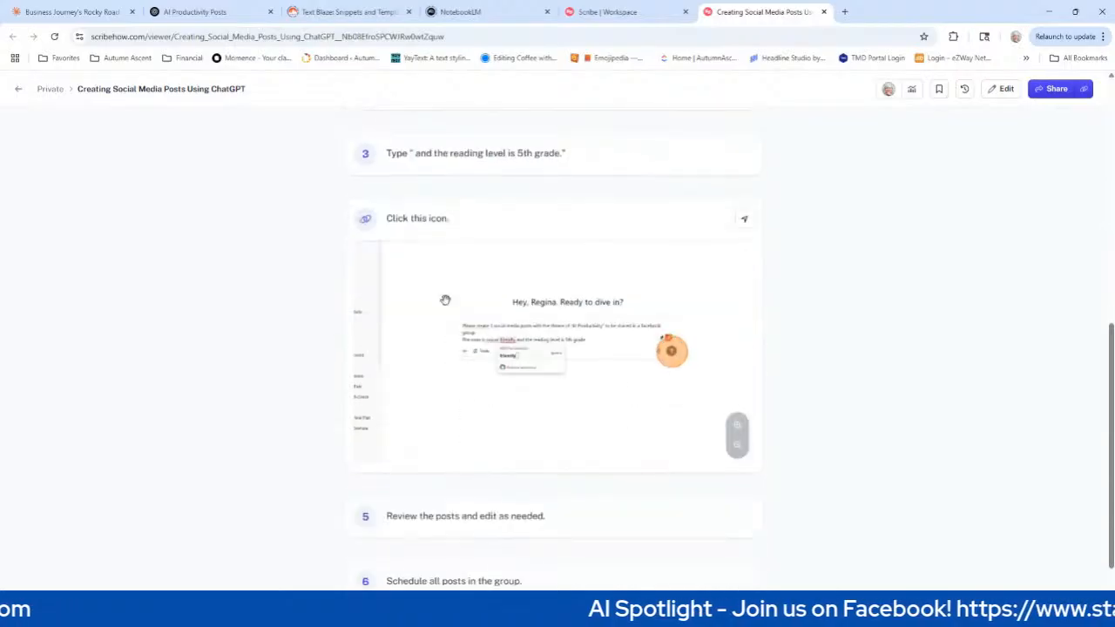
{"action": "scroll", "coordinate": [644, 389], "scroll_direction": "down", "scroll_amount": 1}
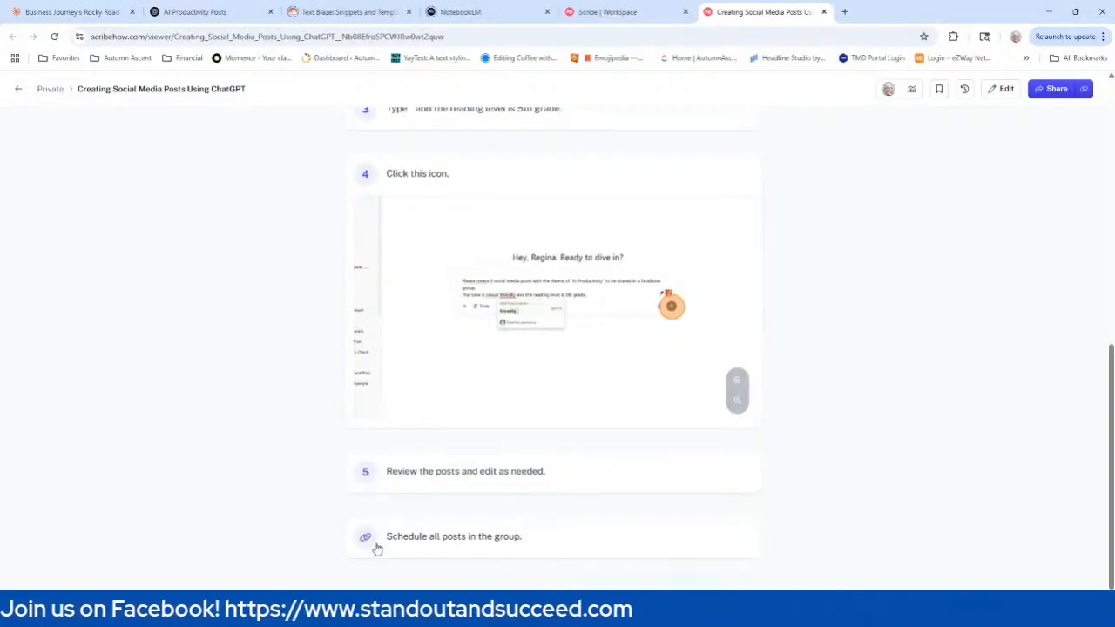
{"action": "scroll", "coordinate": [623, 551], "scroll_direction": "up", "scroll_amount": 2}
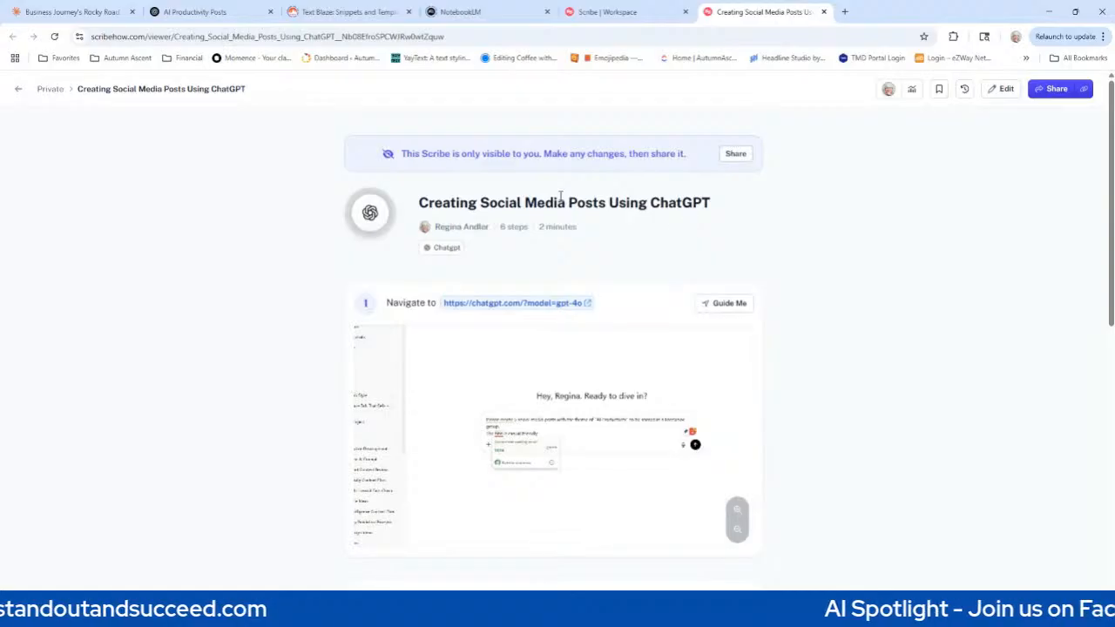
Export the "Creating Social Media Posts Using ChatGPT" guide to PDF and close the sharing dialog
{"action": "left_click", "coordinate": [1043, 94]}
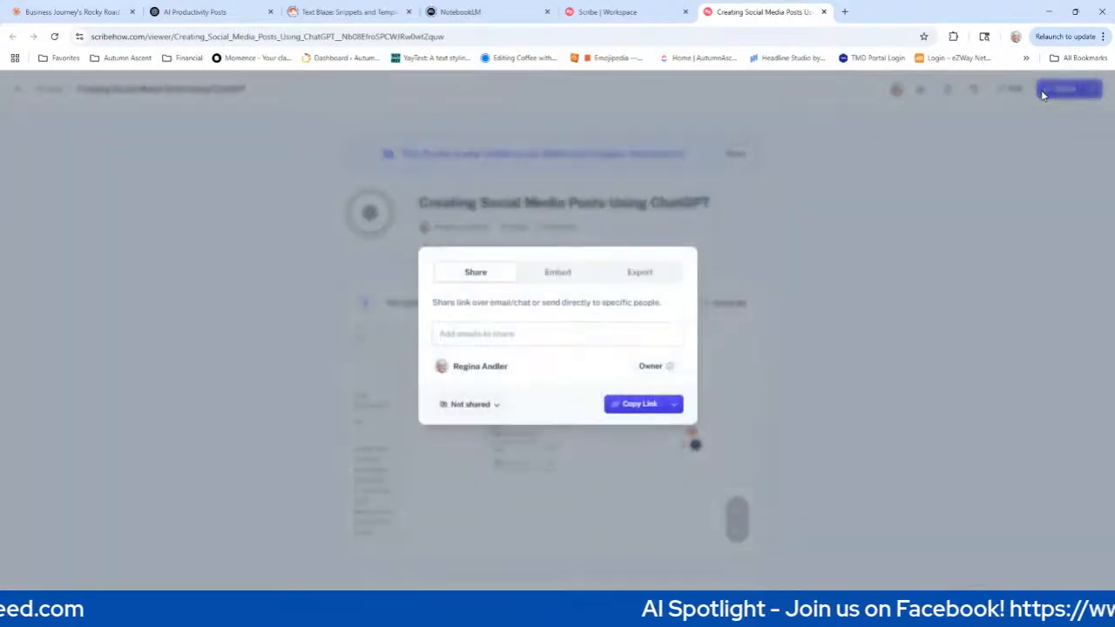
{"action": "left_click", "coordinate": [620, 280]}
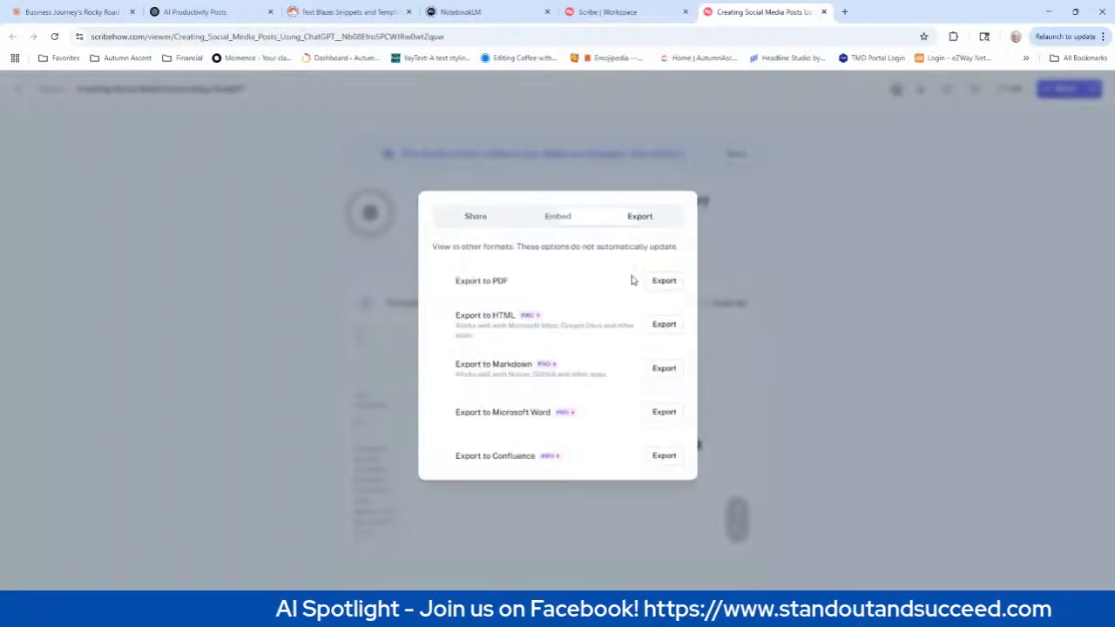
{"action": "left_click", "coordinate": [666, 282]}
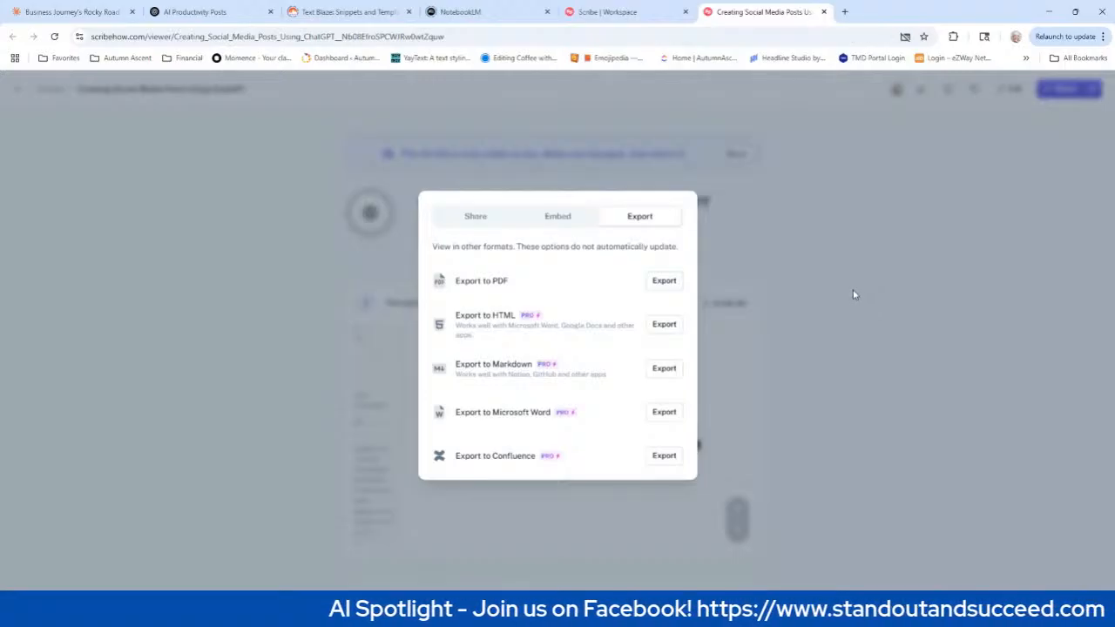
{"action": "left_click", "coordinate": [936, 188]}
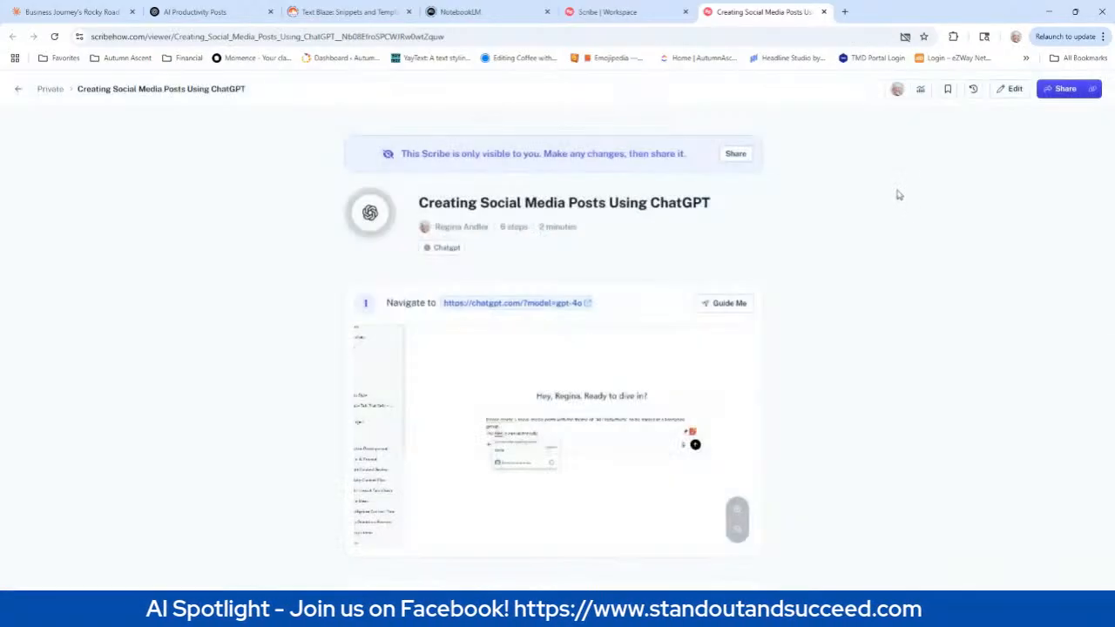